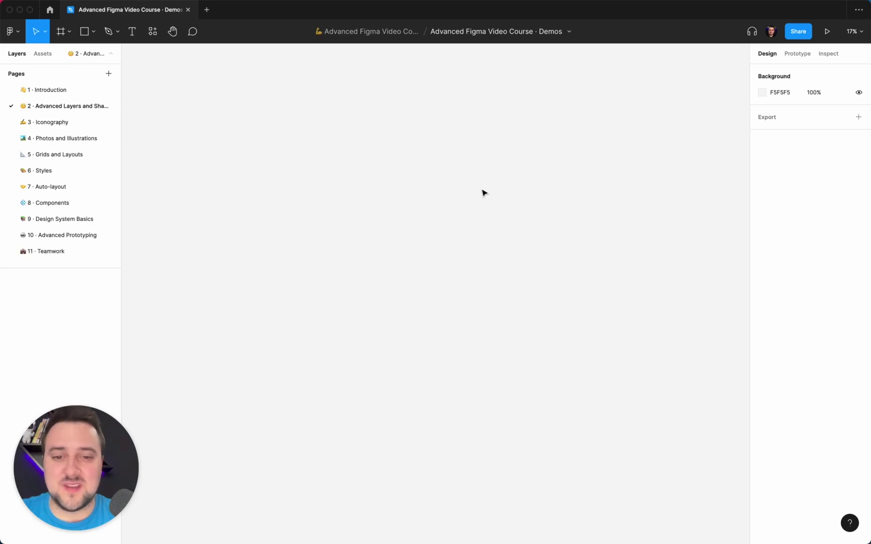
Draw a circle about 1432 × 1432 on the empty canvas with the Ellipse tool.
left_click(94, 31)
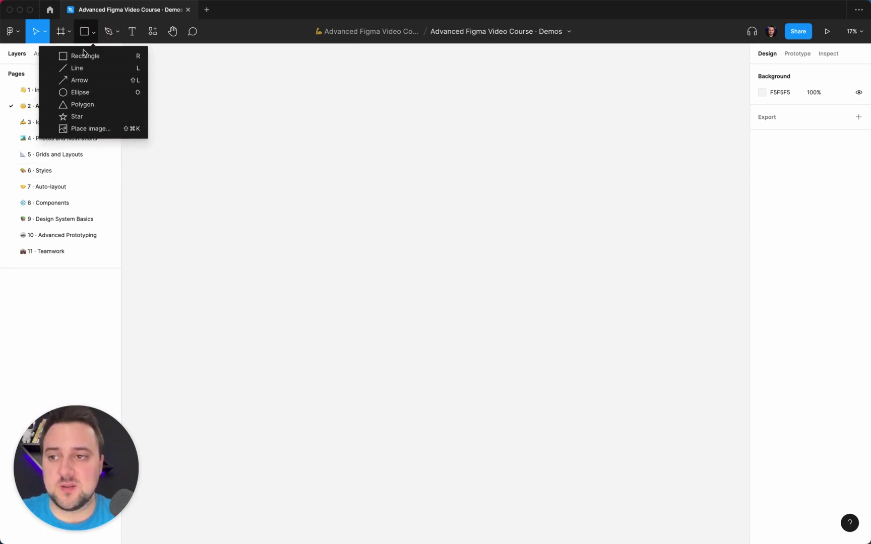
left_click(88, 35)
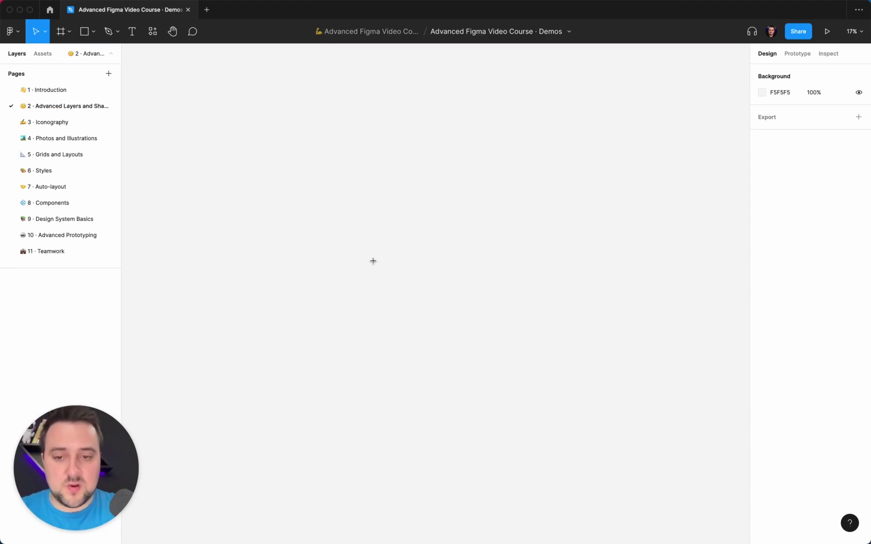
key("o")
left_click_drag(313, 147, 433, 267)
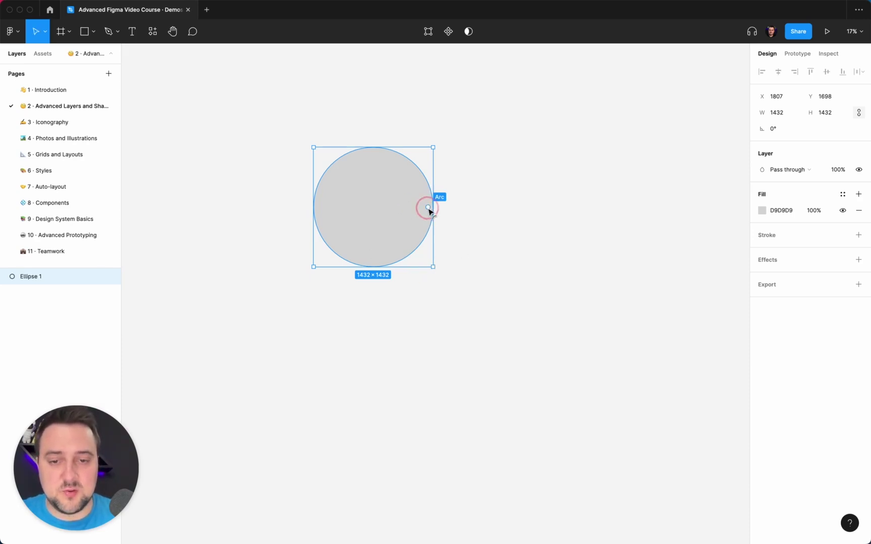
Turn the circle into an open ring with an inner ratio of about 56%, a sweep of about -81% and a 0° start.
left_click_drag(428, 208, 348, 191)
left_click(404, 208)
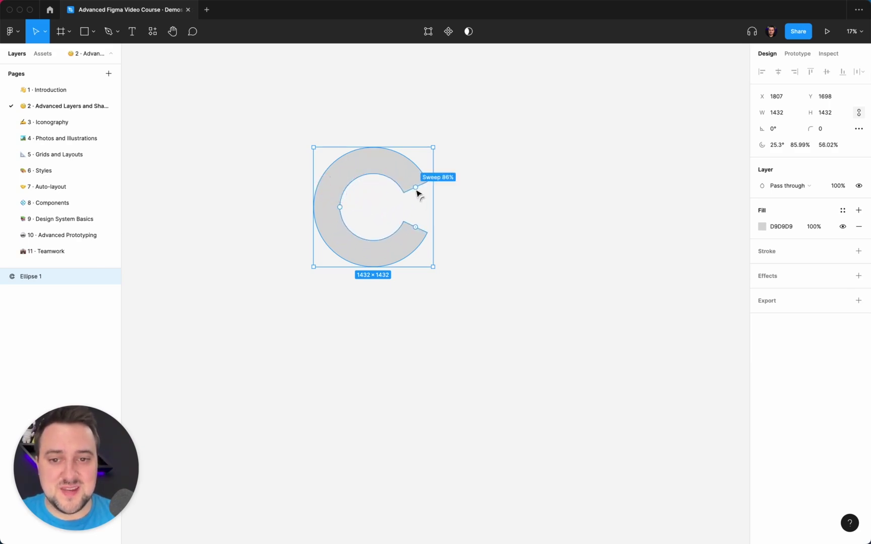
left_click_drag(416, 188, 372, 310)
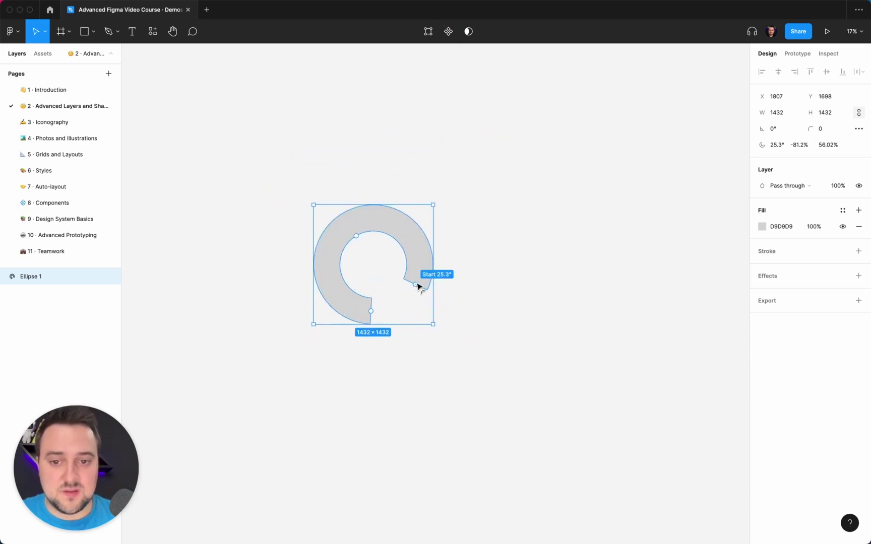
left_click_drag(417, 286, 421, 264)
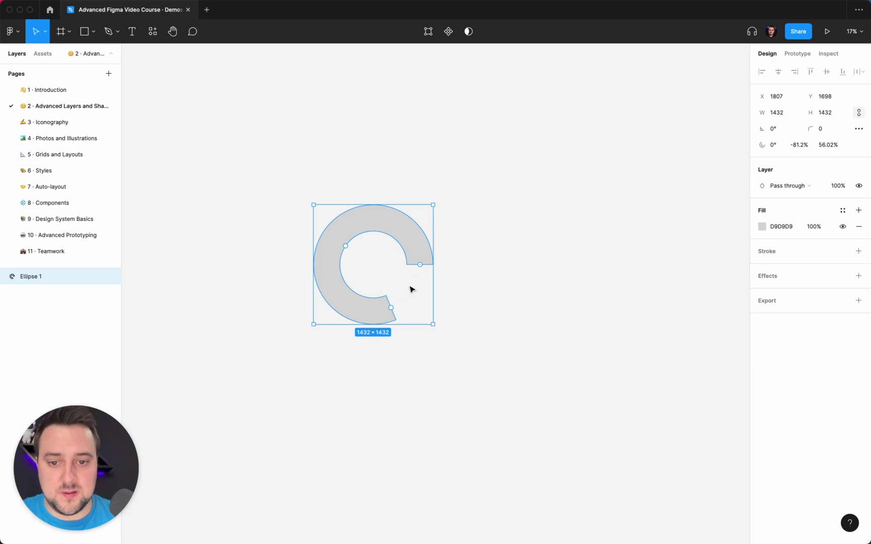
Reduce the ring to a half arc with a -50% sweep and an inner ratio of about 40%.
left_click_drag(391, 307, 310, 270)
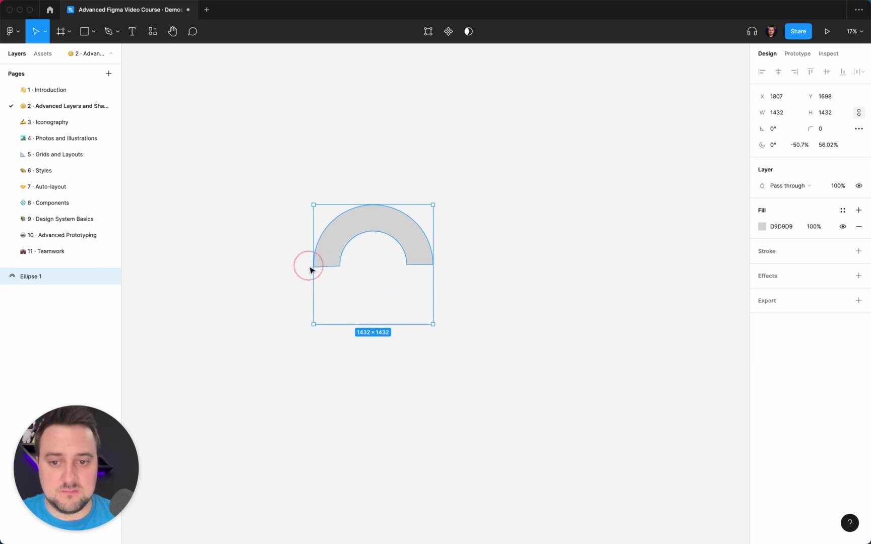
left_click_drag(370, 237, 374, 256)
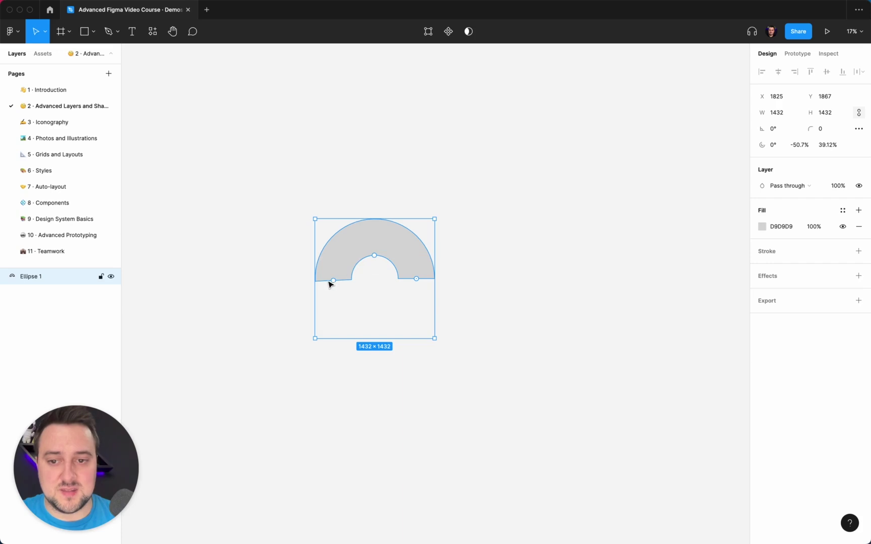
left_click_drag(330, 282, 334, 275)
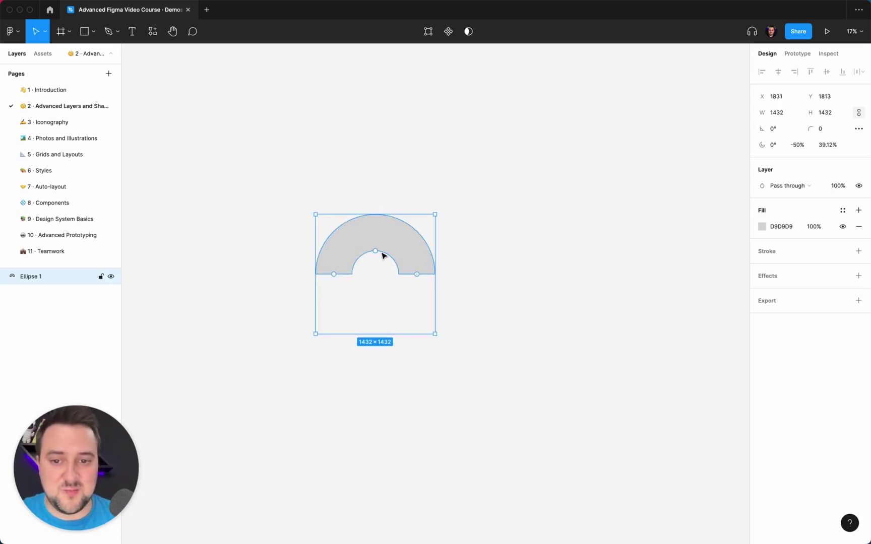
mouse_move(377, 252)
left_mouse_down()
mouse_move(376, 237)
mouse_move(375, 250)
left_mouse_up()
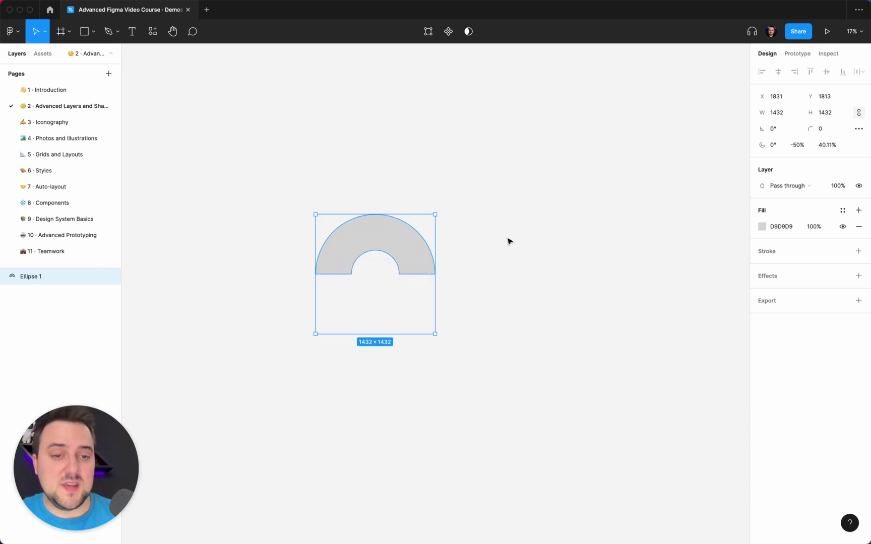
Delete the half-ring arc from the canvas.
left_click(491, 248)
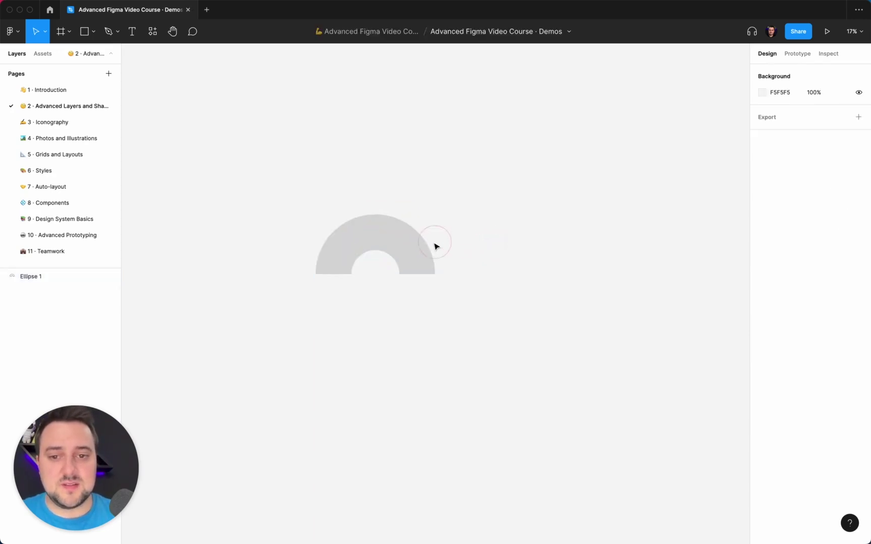
left_click(425, 246)
key("Delete")
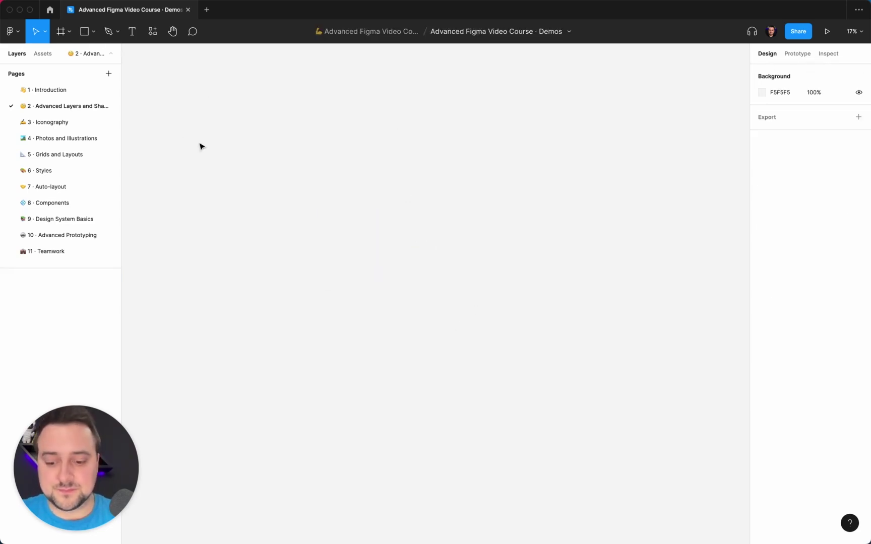
Draw a rectangle about 1535 × 1492 in the middle of the canvas.
key("r")
left_click_drag(307, 165, 435, 289)
left_click(453, 226)
Duplicate the rectangle and move the copy diagonally down and right so it overlaps the original's lower-right quarter.
left_click(381, 225)
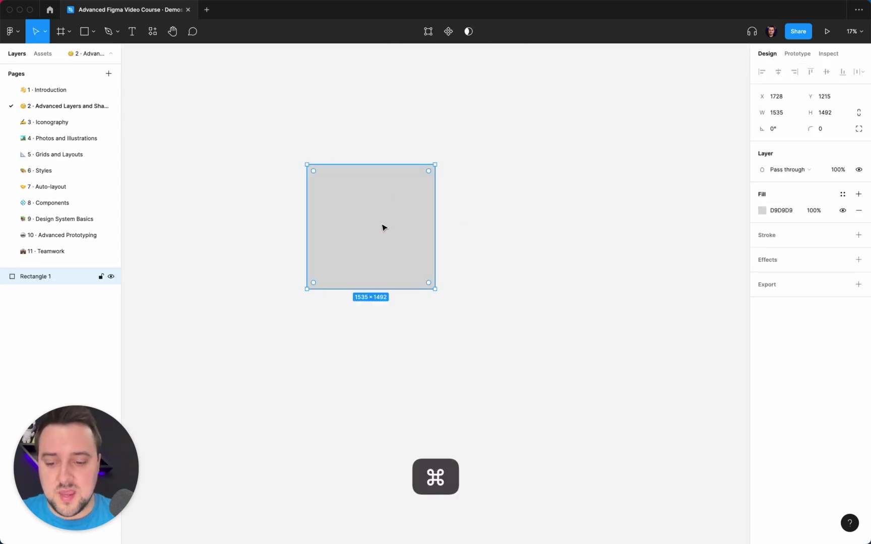
key("super+d")
left_click_drag(369, 198, 437, 261)
left_click(482, 204)
Combine the two overlapping rectangles with a Union boolean operation.
left_click_drag(501, 184, 348, 274)
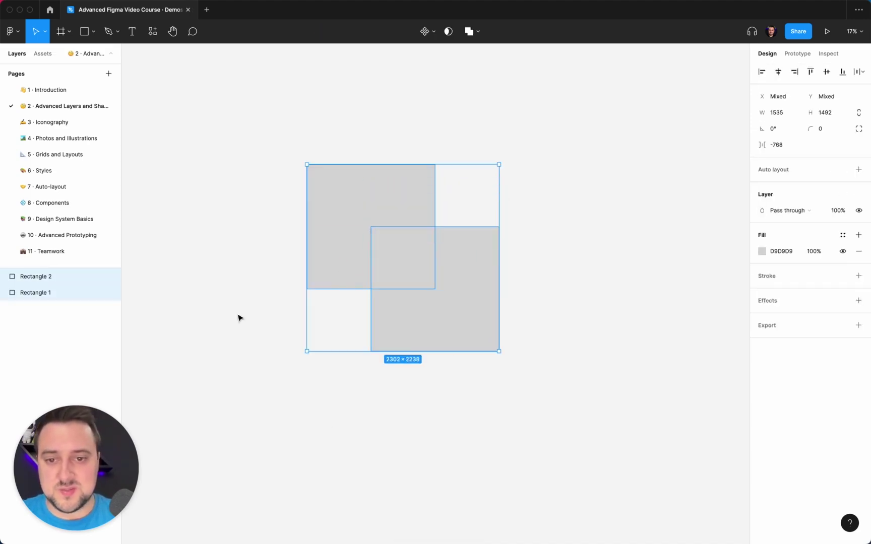
left_click(477, 32)
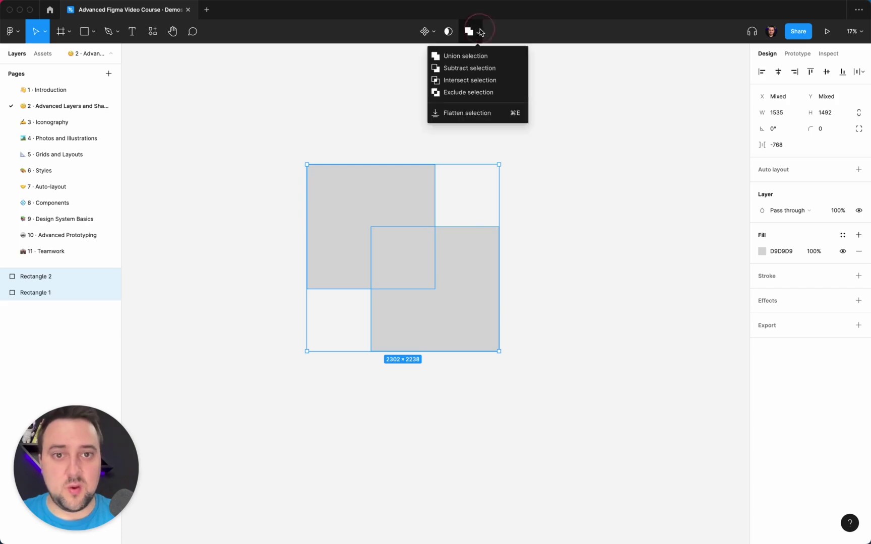
left_click(468, 61)
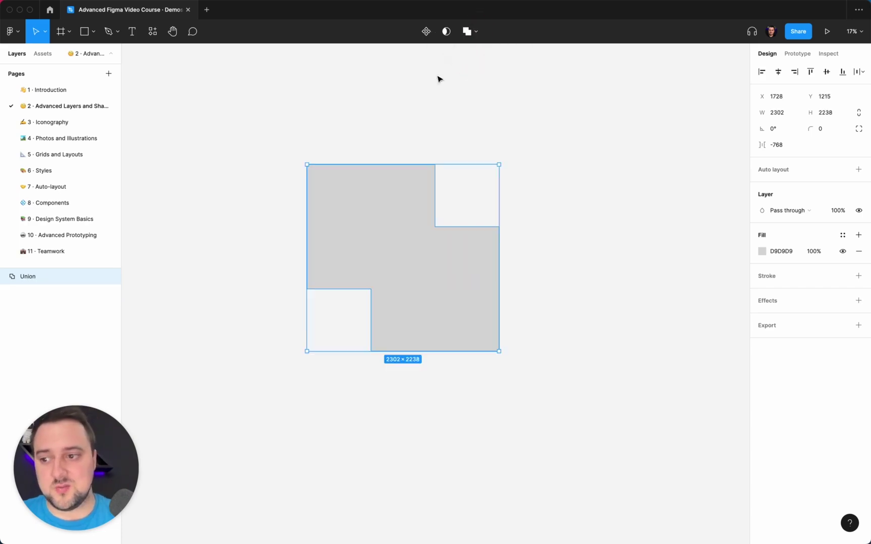
Expand the Union layer and inspect its two nested rectangles one at a time.
left_click(4, 277)
left_click(40, 294)
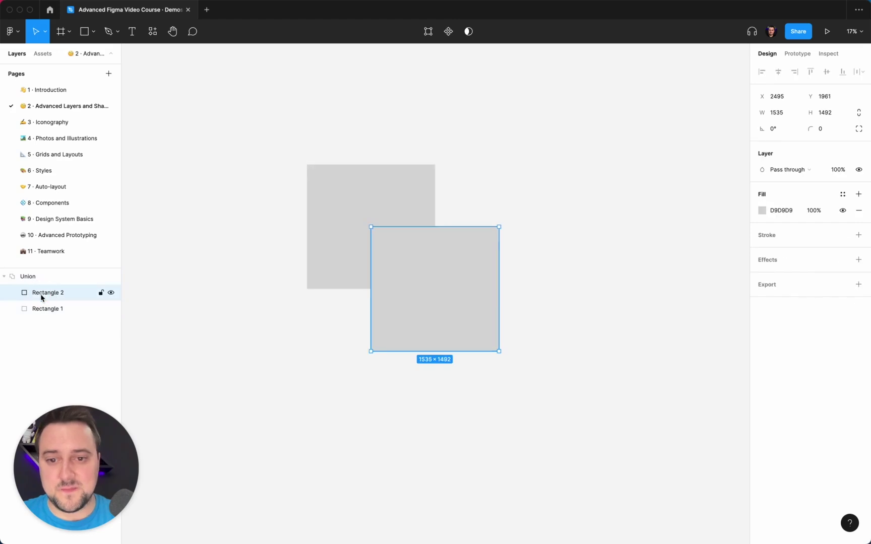
left_click(45, 305)
left_click(40, 293)
left_click(43, 309)
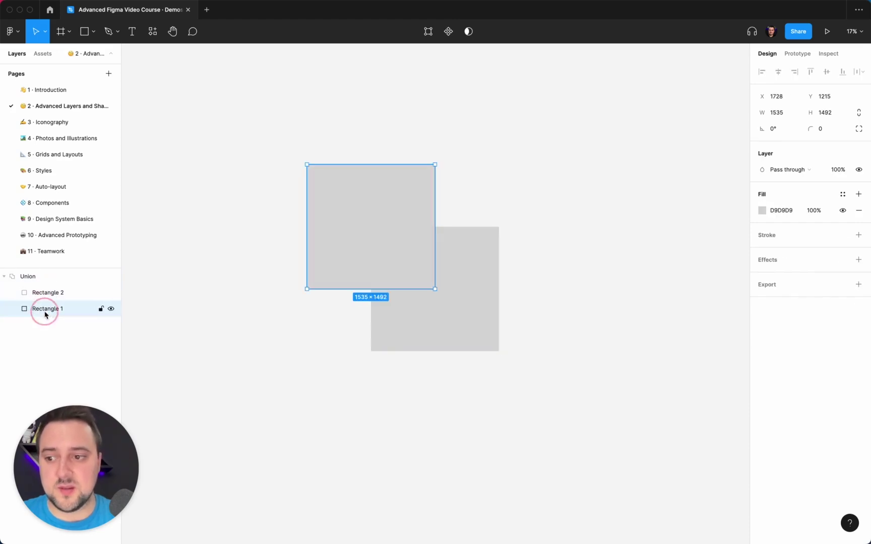
left_click(36, 294)
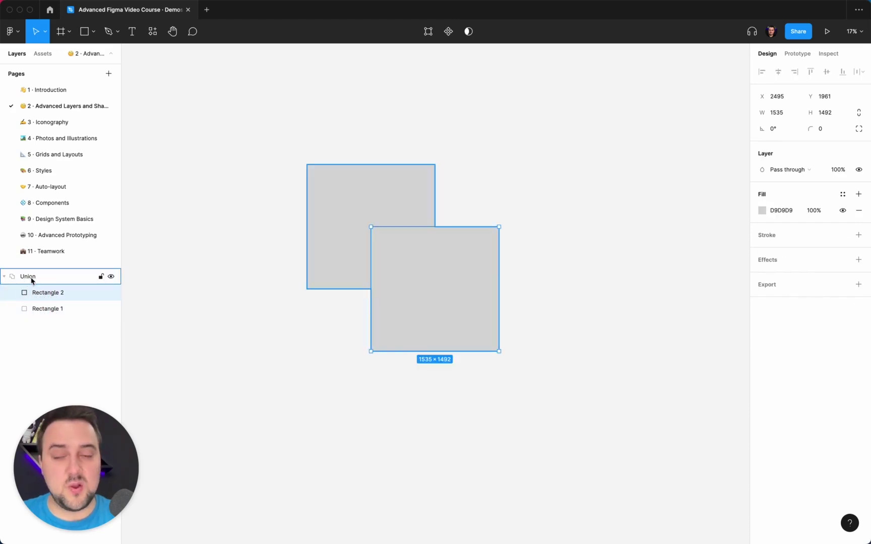
Round the corners of the whole union shape with a radius of 40, and increase it to 200.
left_click(32, 278)
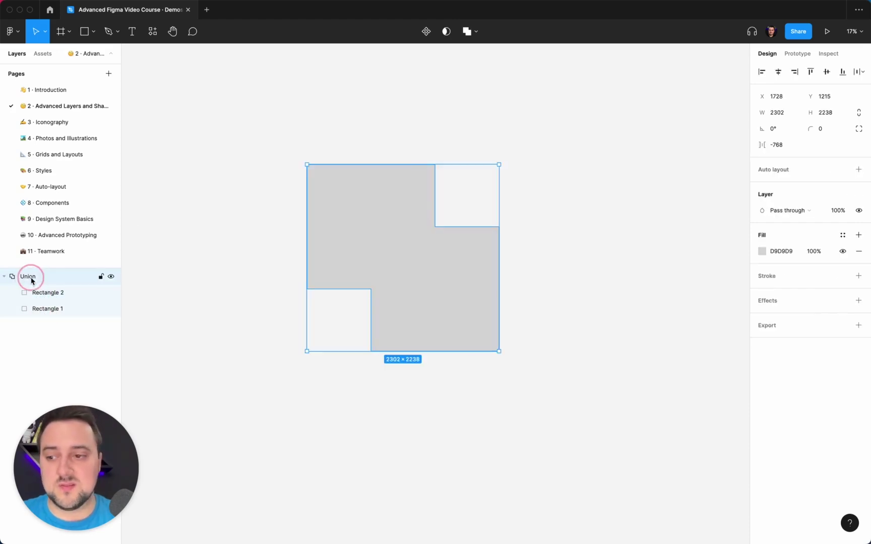
left_click(824, 133)
key("Return")
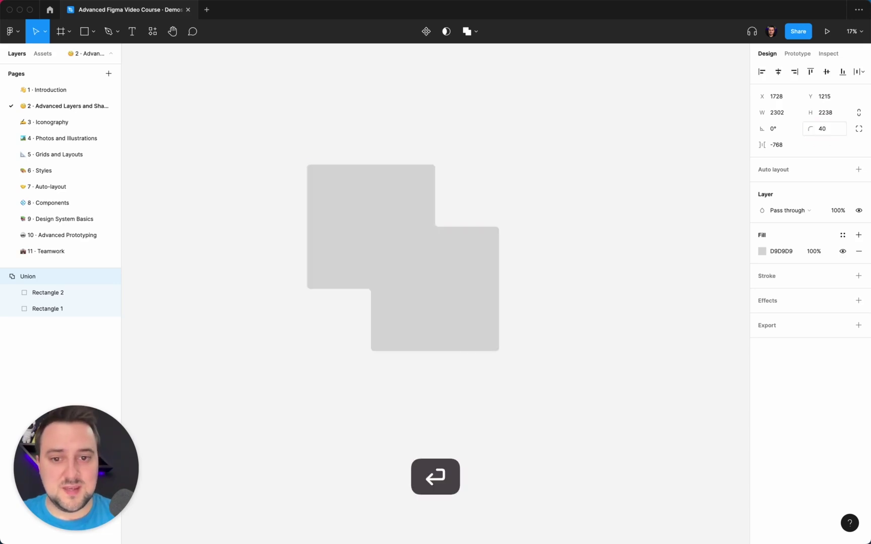
left_click(824, 131)
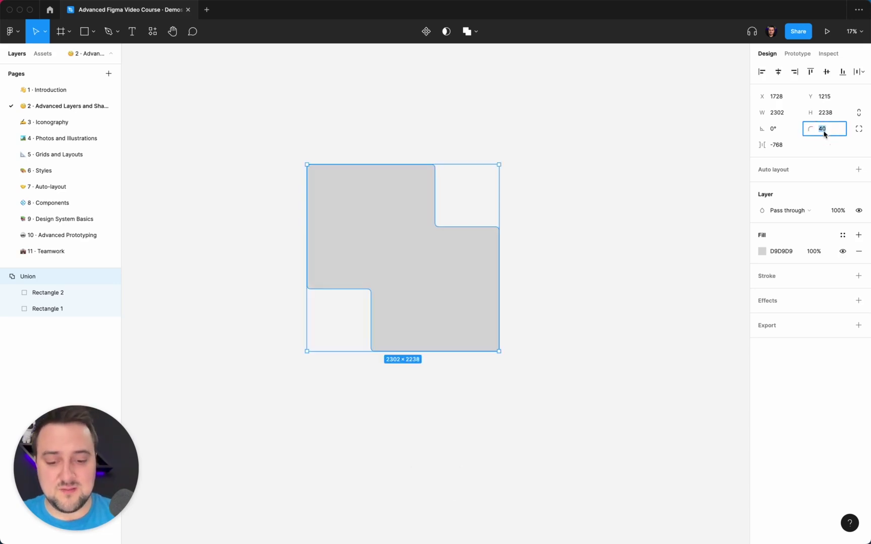
type("20")
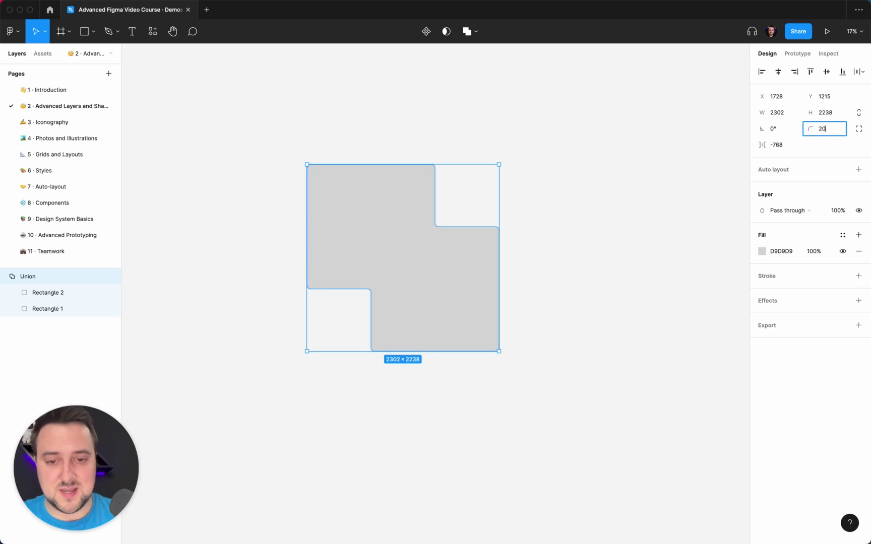
type("0")
key("Return")
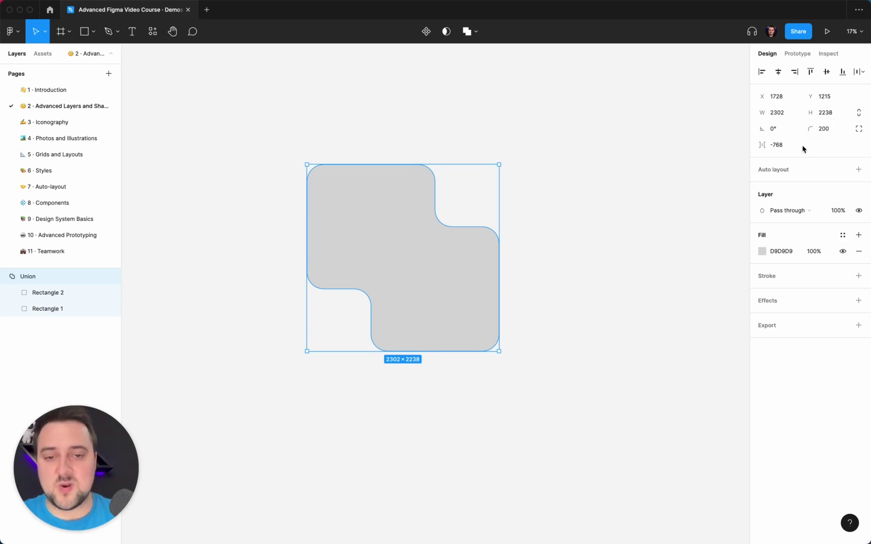
Move Rectangle 1 inside the union up and left to about X 1605, Y 1118.
left_click(48, 309)
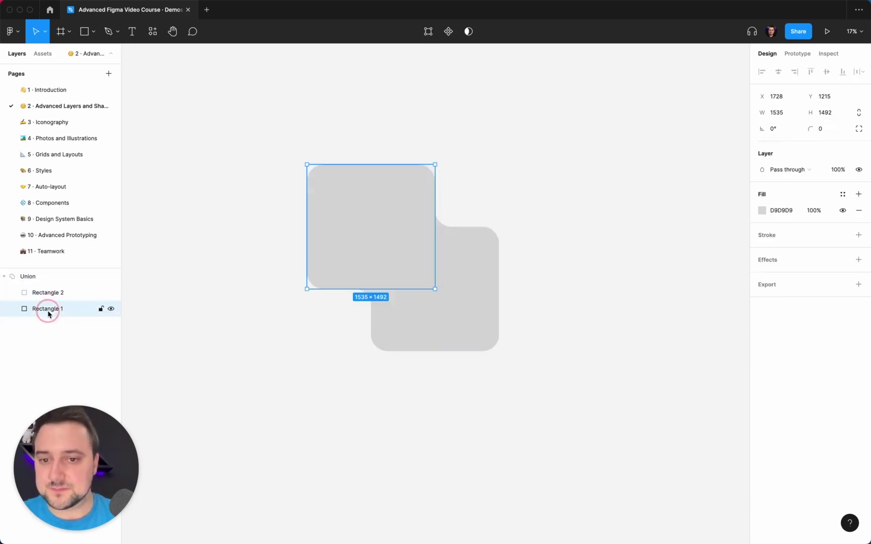
key("shift+Right")
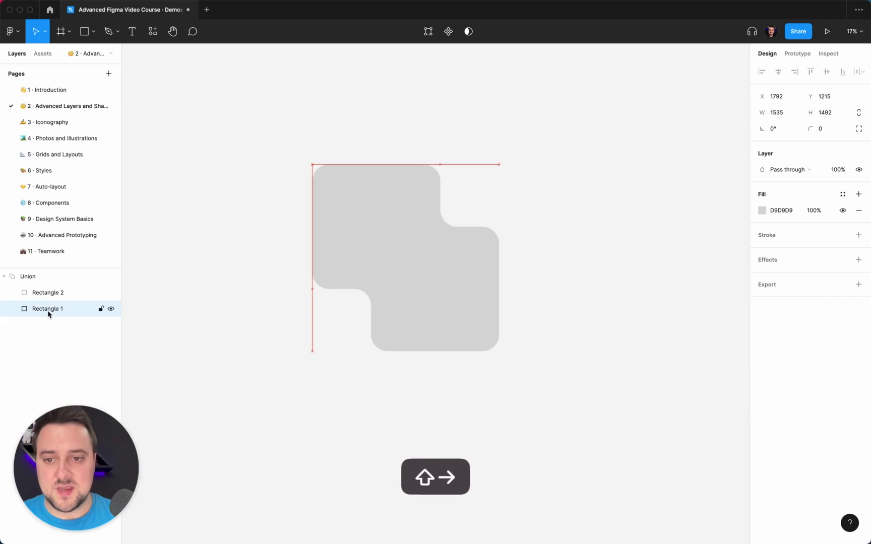
mouse_move(328, 206)
left_mouse_down()
mouse_move(353, 214)
mouse_move(360, 245)
mouse_move(349, 200)
mouse_move(295, 128)
mouse_move(301, 178)
mouse_move(259, 142)
mouse_move(321, 197)
left_mouse_up()
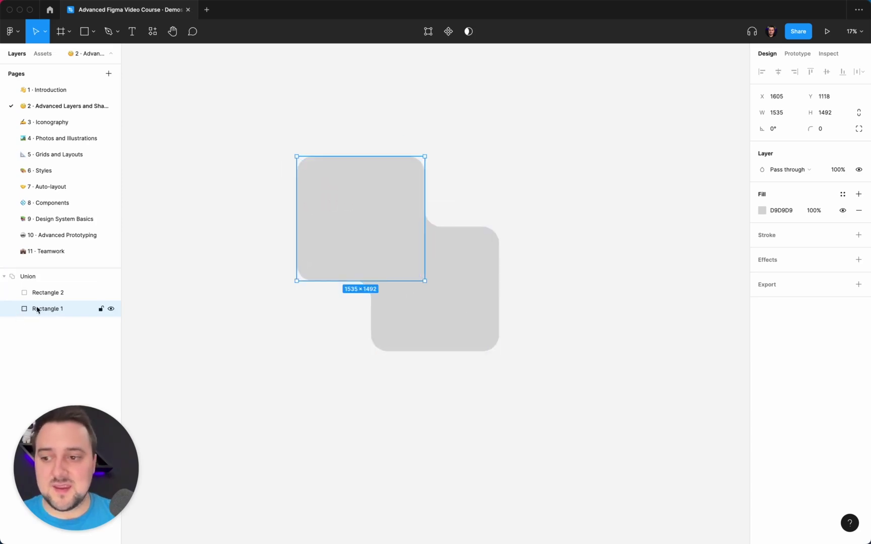
Set the corner radius of Rectangle 1 to 1000 and reselect the whole union shape.
left_click(828, 128)
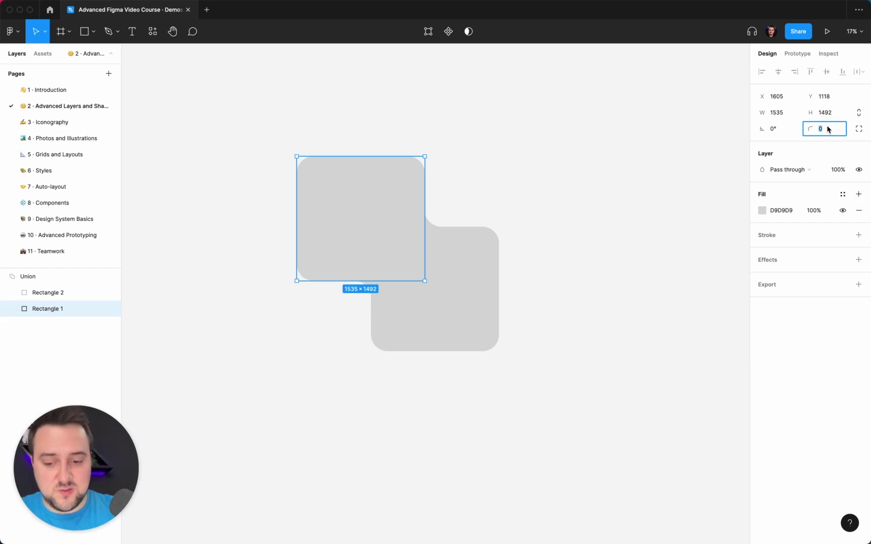
type("1000")
key("Return")
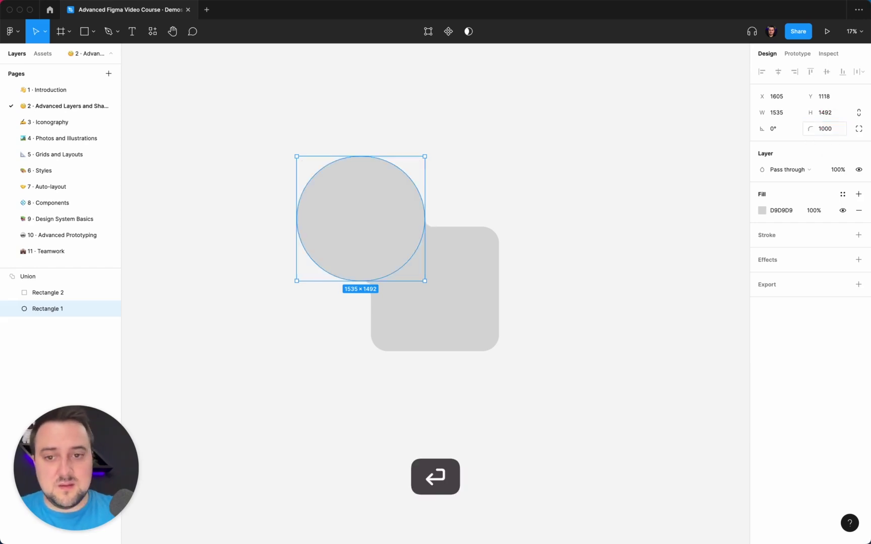
left_click(611, 117)
left_click(347, 214)
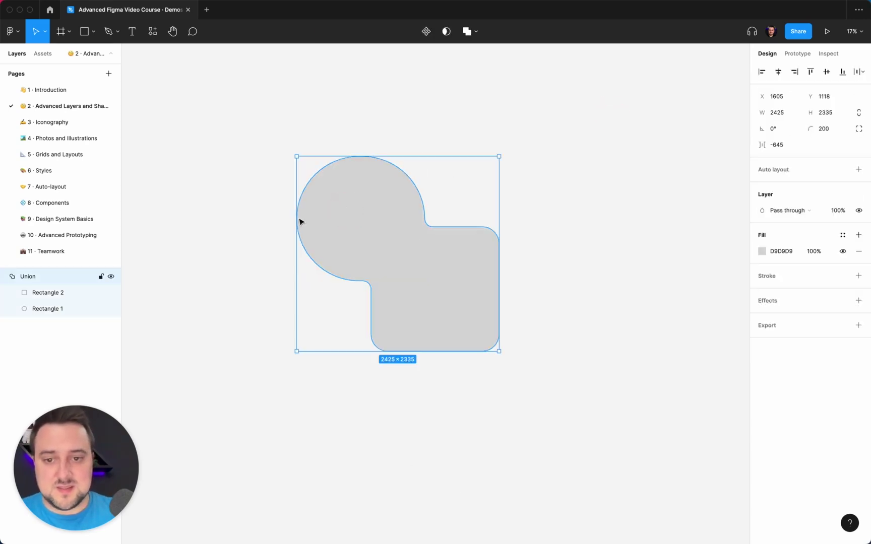
Move the rounded Rectangle 1 inside the union to about X 1678, Y 1227, and reselect the whole union.
left_click(55, 308)
mouse_move(362, 221)
left_mouse_down()
mouse_move(365, 299)
mouse_move(422, 330)
mouse_move(316, 314)
mouse_move(391, 203)
mouse_move(349, 231)
mouse_move(406, 272)
mouse_move(350, 206)
mouse_move(374, 234)
mouse_move(363, 219)
mouse_move(385, 222)
mouse_move(363, 222)
mouse_move(374, 212)
mouse_move(368, 215)
left_mouse_up()
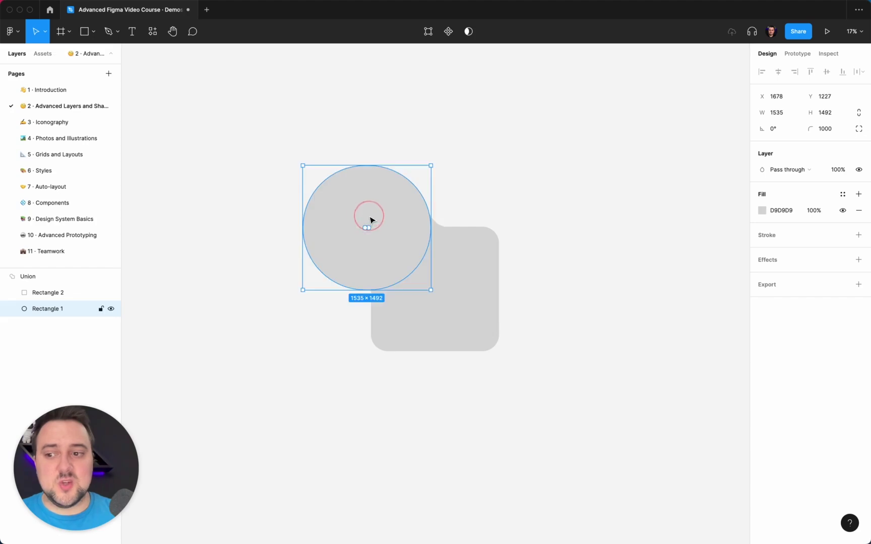
left_click(451, 164)
left_click(412, 200)
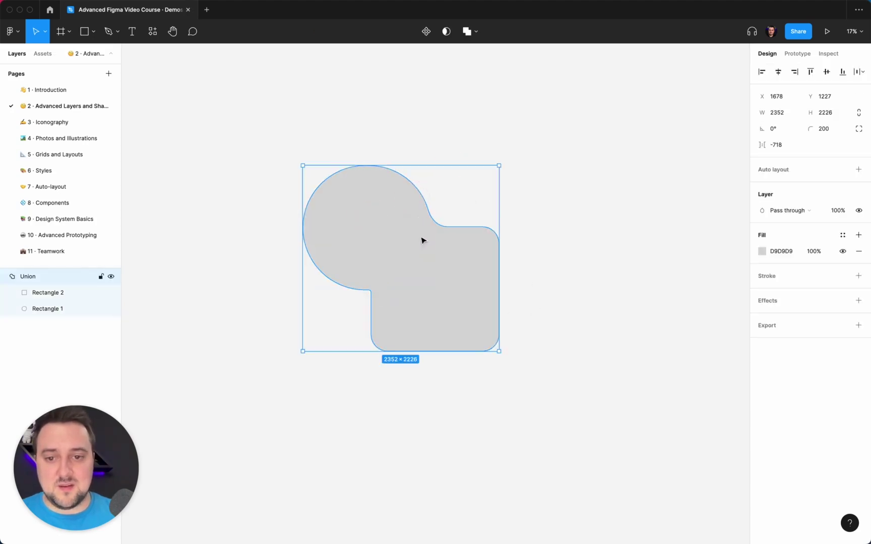
Step into the union to select both of its nested shapes together.
key("Return")
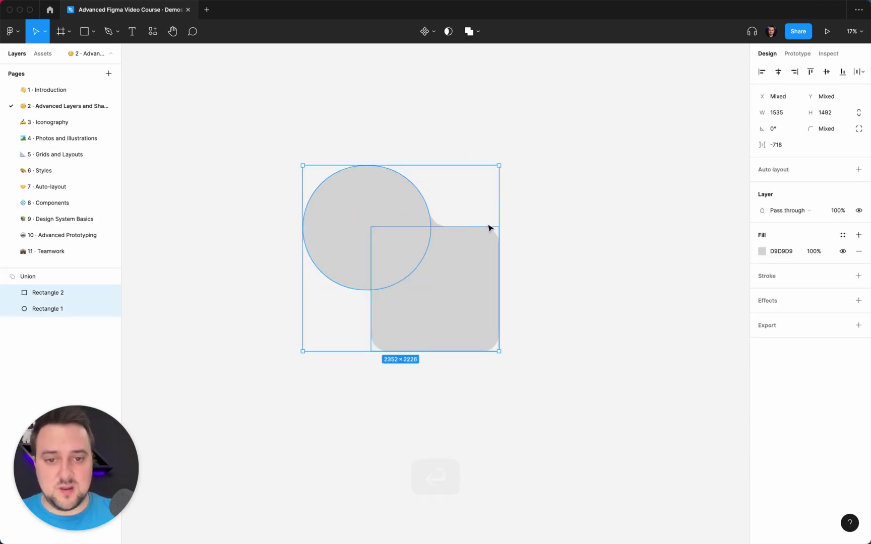
left_click(575, 225)
left_click(418, 233)
left_click(419, 235)
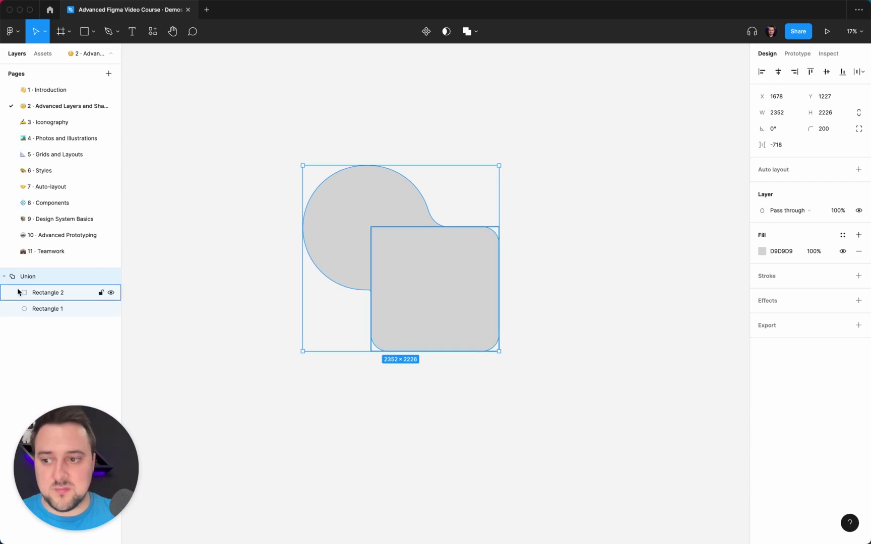
key("Escape")
key("Return")
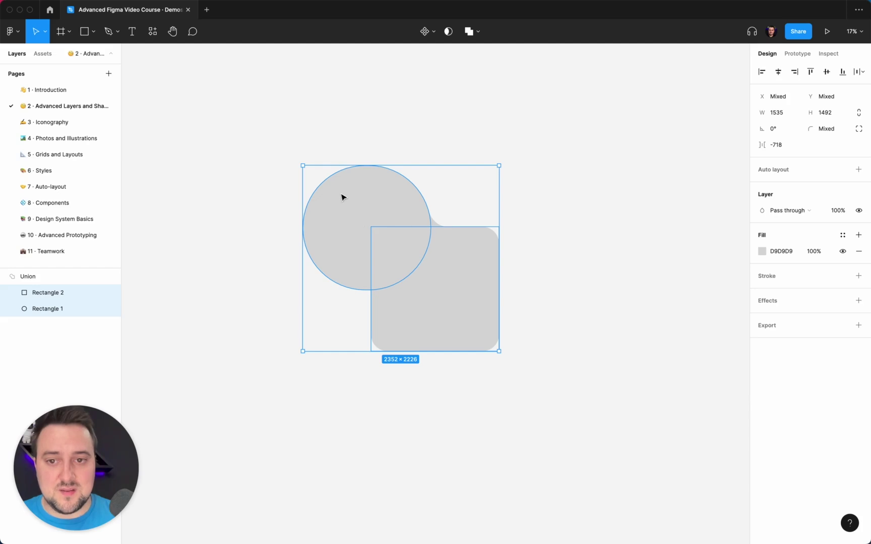
Flatten the whole union into a single vector shape and reselect it.
left_click(461, 115)
left_click(403, 222)
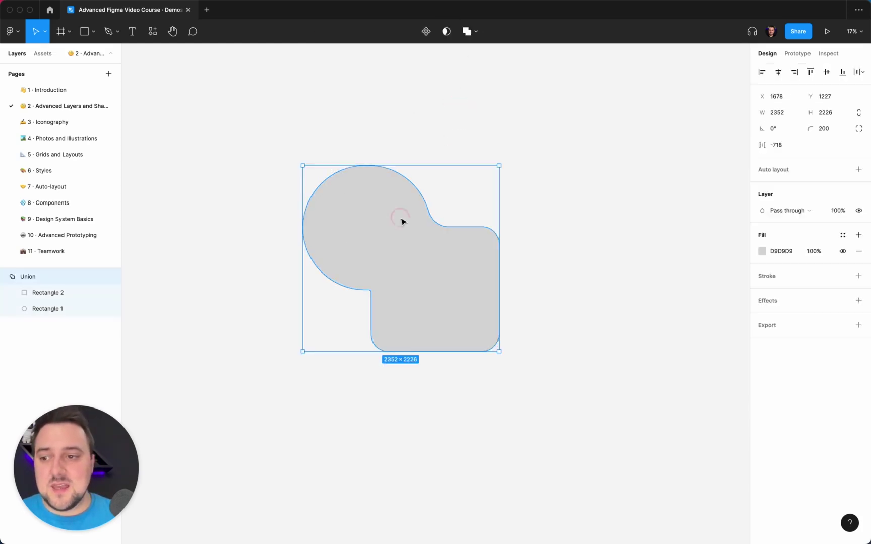
left_click(476, 34)
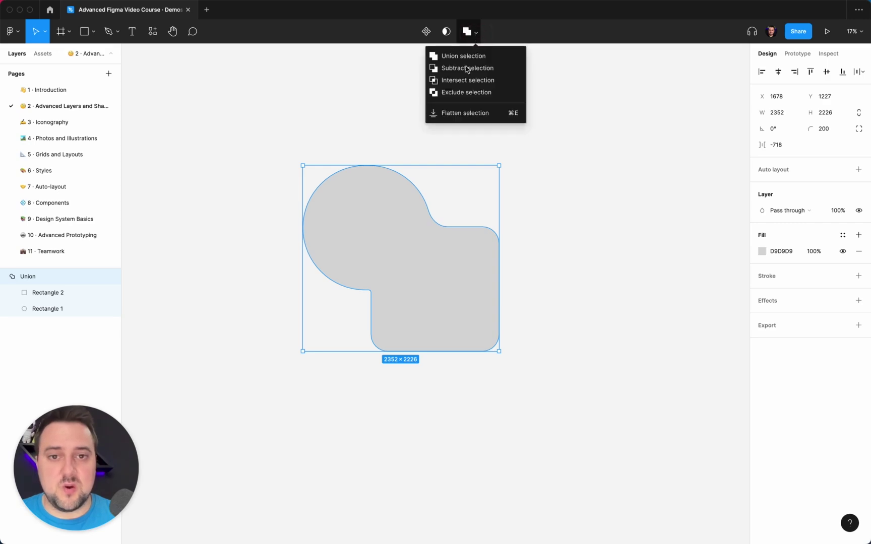
left_click(463, 113)
left_click(488, 179)
left_click(428, 206)
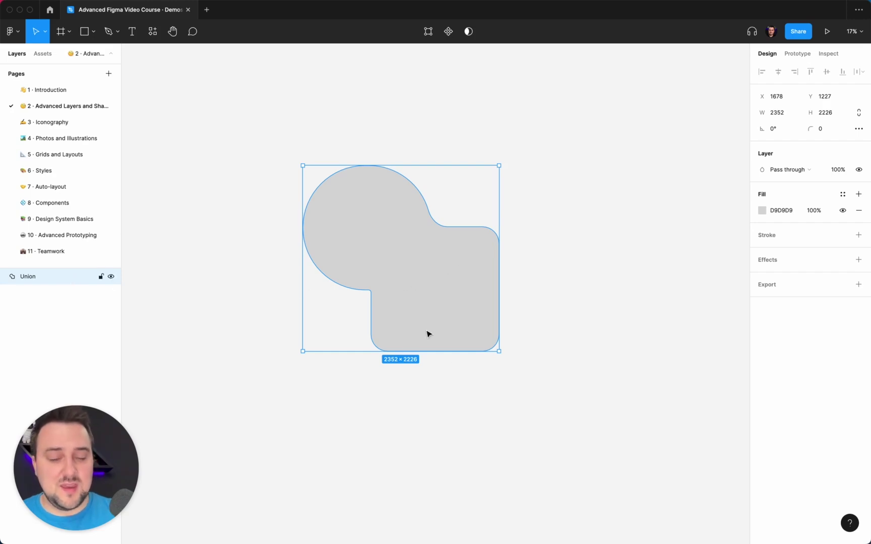
Edit the flattened shape's points and distort the circle's left side by pulling both curve handles of its leftmost anchor.
key("Return")
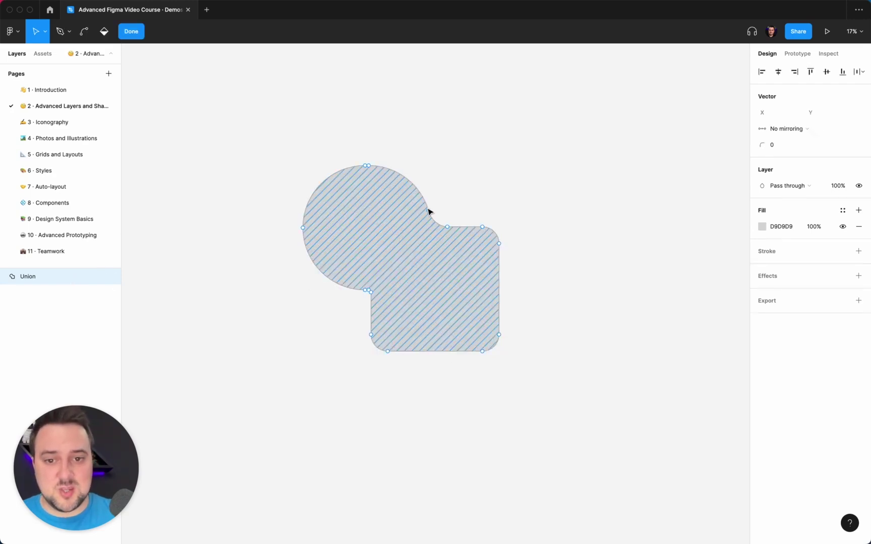
left_click(428, 211)
left_click(482, 227)
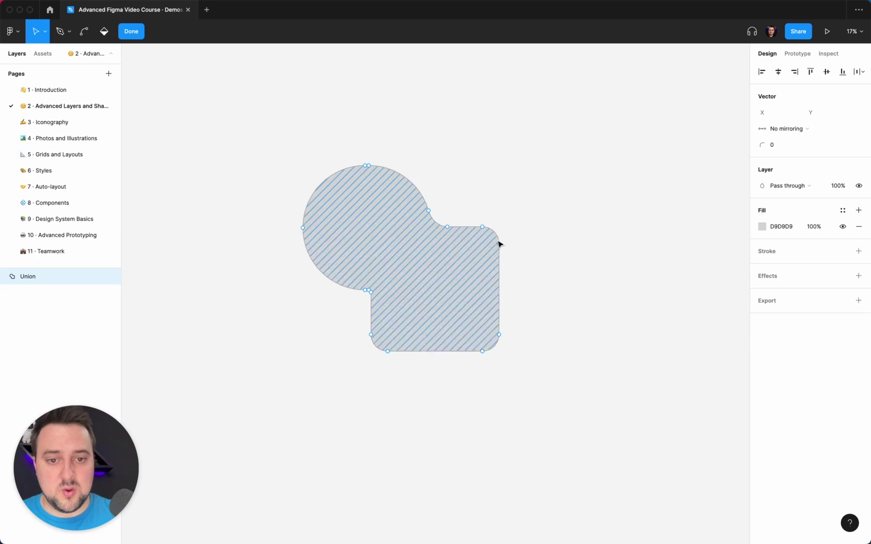
key("ctrl+z")
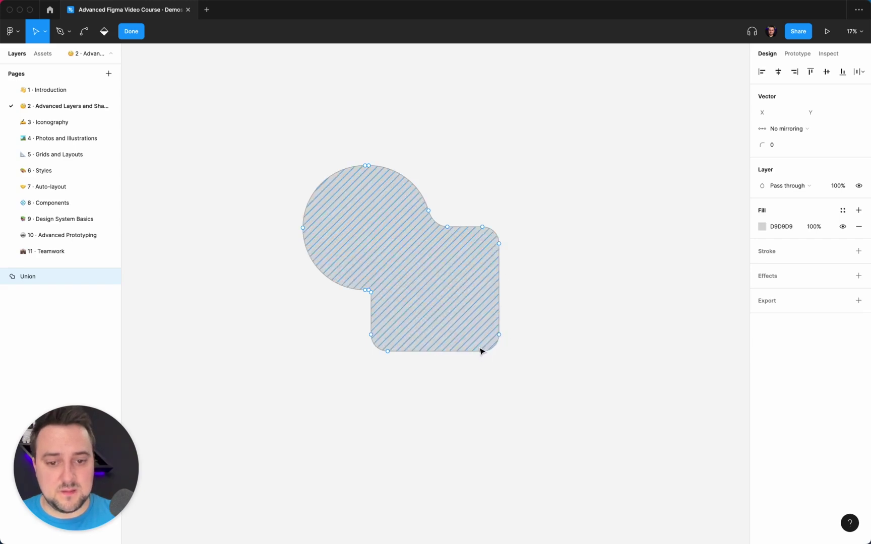
left_click(481, 351)
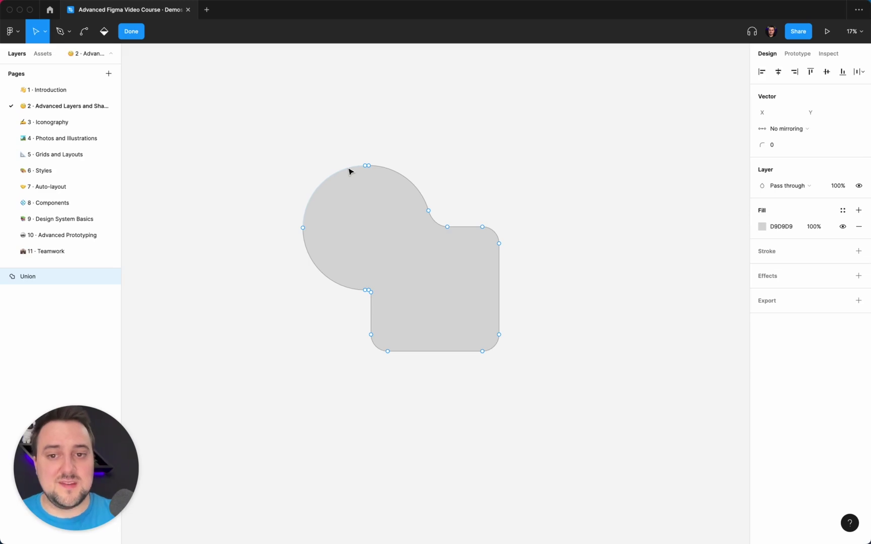
left_click(303, 229)
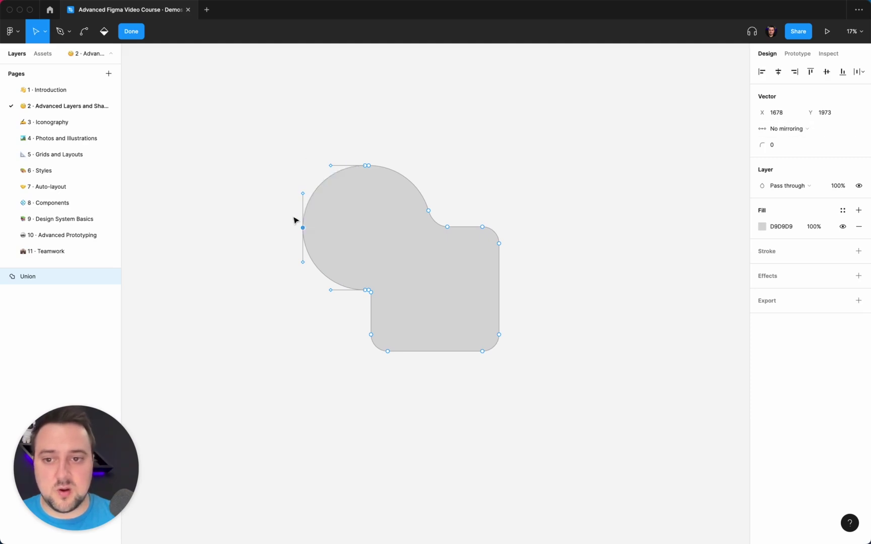
left_click_drag(304, 197, 333, 87)
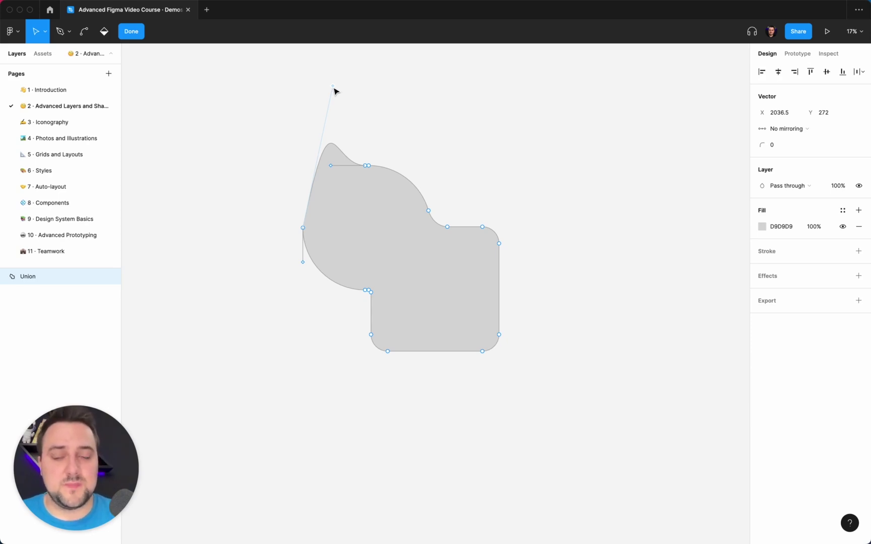
left_click_drag(333, 86, 333, 295)
left_click_drag(227, 223, 257, 181)
Pull the right curve handle of the circle's top anchor up and outward to about X 3076, Y 846.
left_click(369, 166)
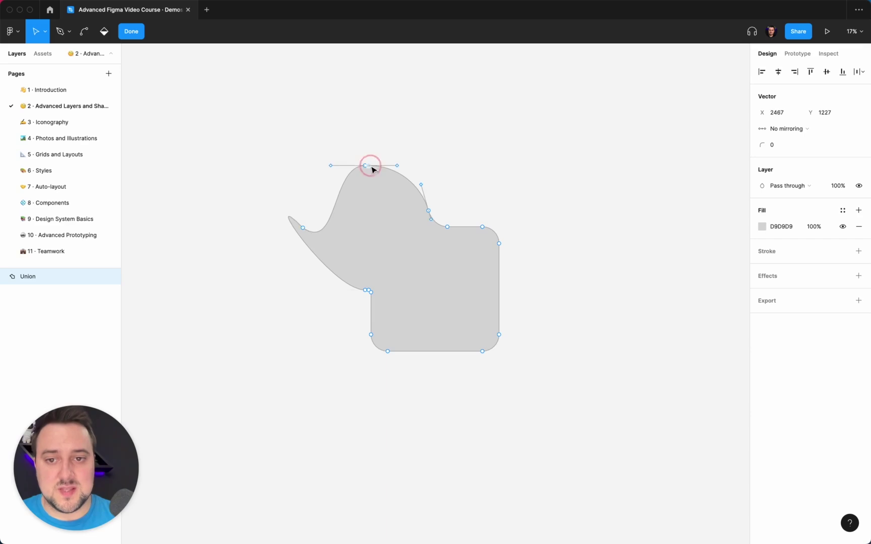
left_click_drag(398, 166, 419, 134)
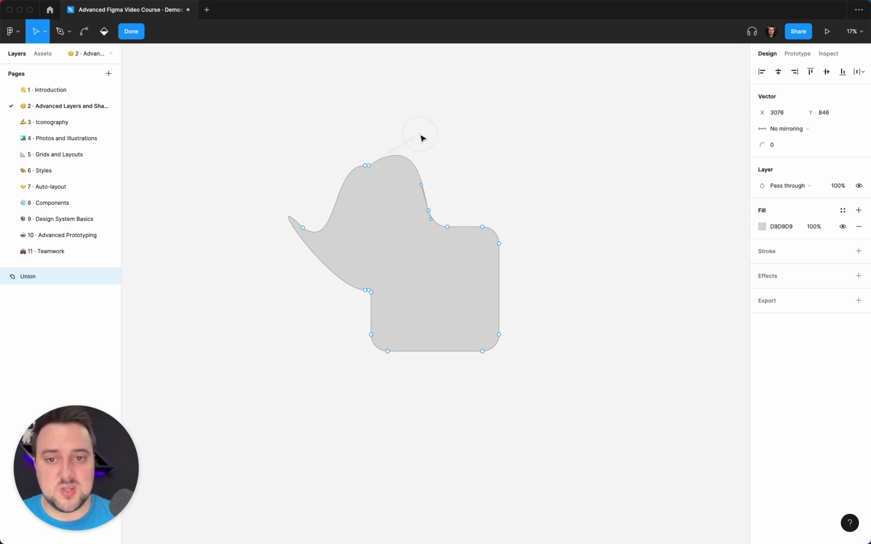
left_click(422, 187)
Set the anchor joining circle and rectangle to Mirror angle and length, pull its handle to about X 3716.5, Y 1045.5, and finish point editing.
left_click(430, 211)
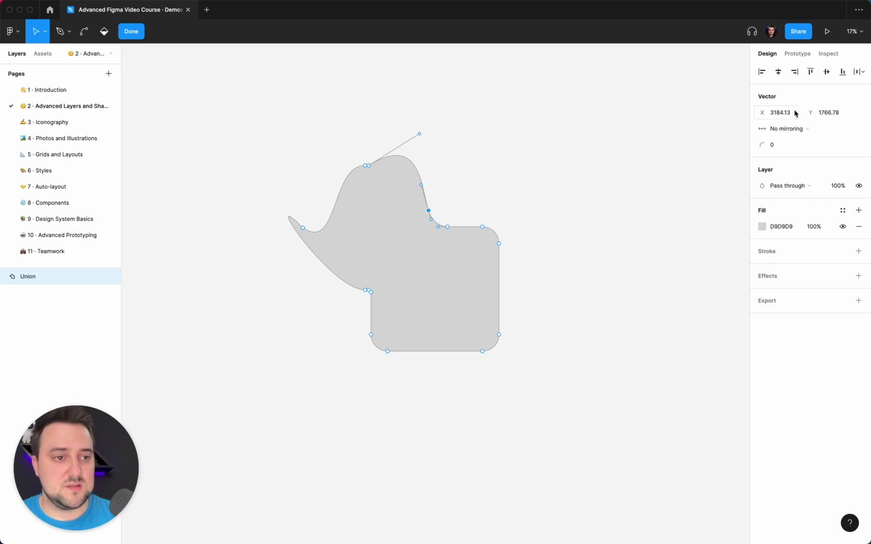
left_click(801, 132)
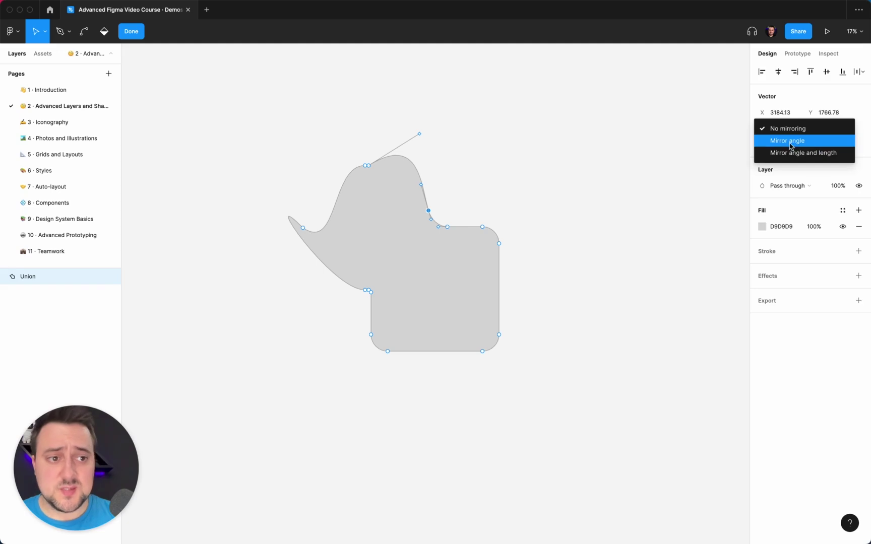
left_click(801, 153)
key("super+a")
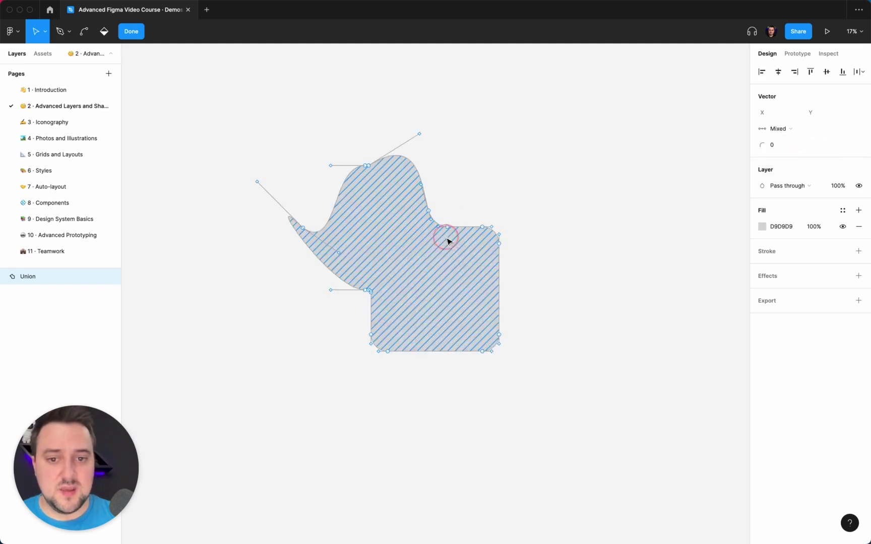
mouse_move(430, 211)
left_mouse_down()
mouse_move(480, 202)
mouse_move(444, 170)
mouse_move(499, 190)
mouse_move(542, 191)
mouse_move(476, 182)
mouse_move(500, 174)
mouse_move(439, 198)
mouse_move(486, 166)
mouse_move(467, 157)
mouse_move(474, 154)
left_mouse_up()
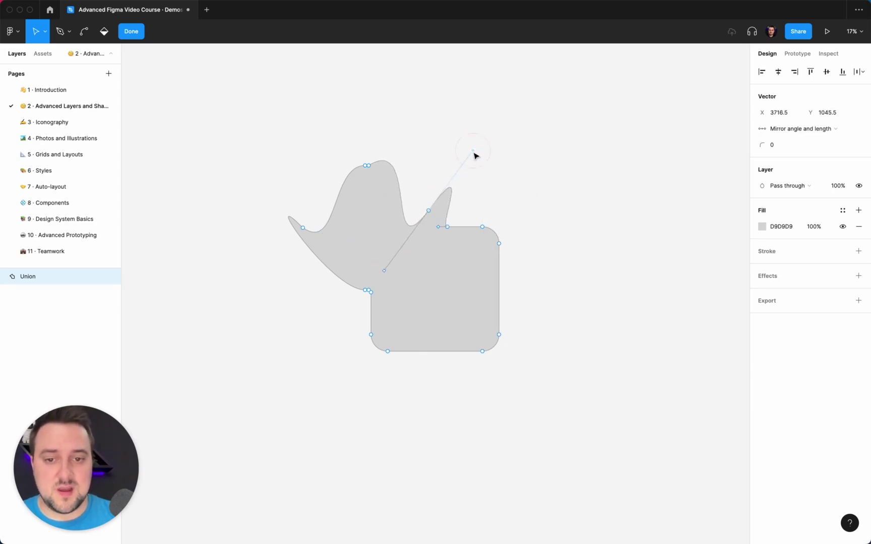
key("Return")
left_click(521, 190)
left_click(473, 238)
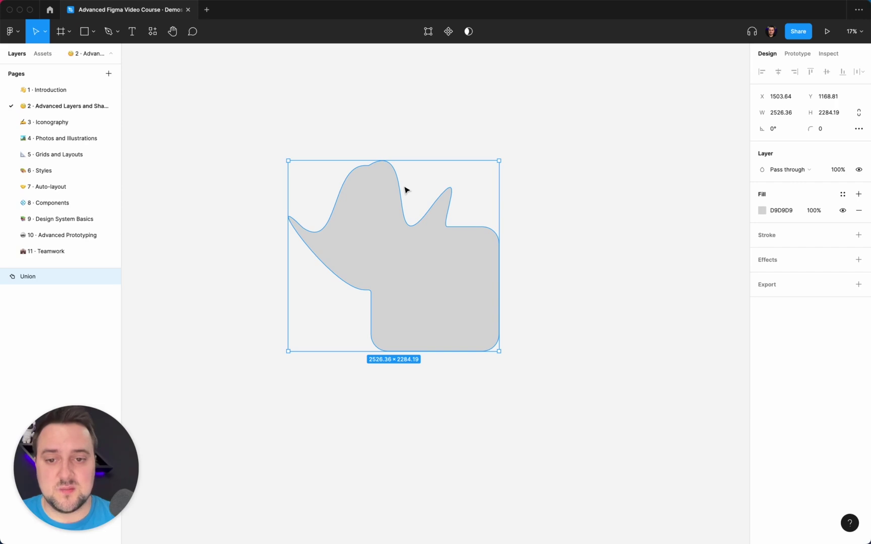
Draw a rectangle about 852 × 834 on the empty canvas to the right of the distorted shape.
key("Escape")
scroll(560, 198, "right", 5)
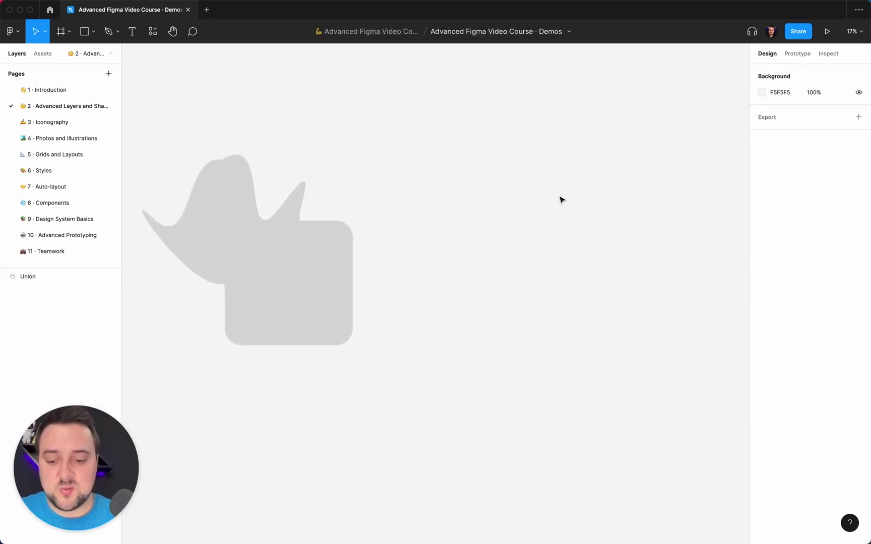
key("r")
left_click_drag(424, 123, 486, 184)
left_click(537, 206)
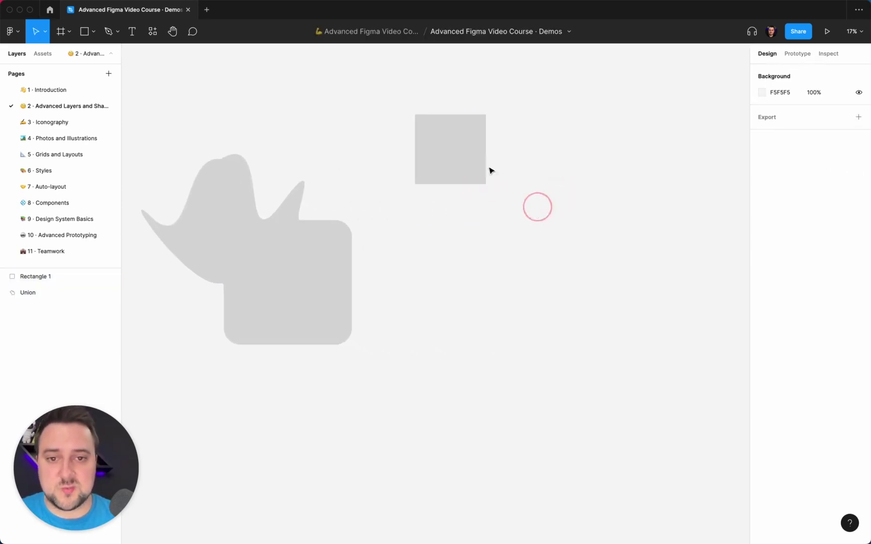
Edit the new rectangle's points and round only its upper-right corner with a radius of 400.
left_click(467, 152)
key("Return")
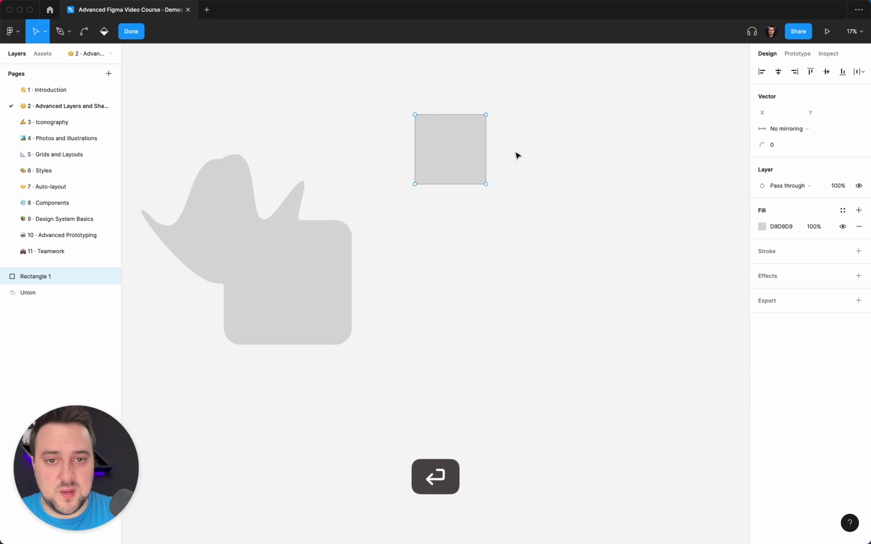
left_click(485, 114)
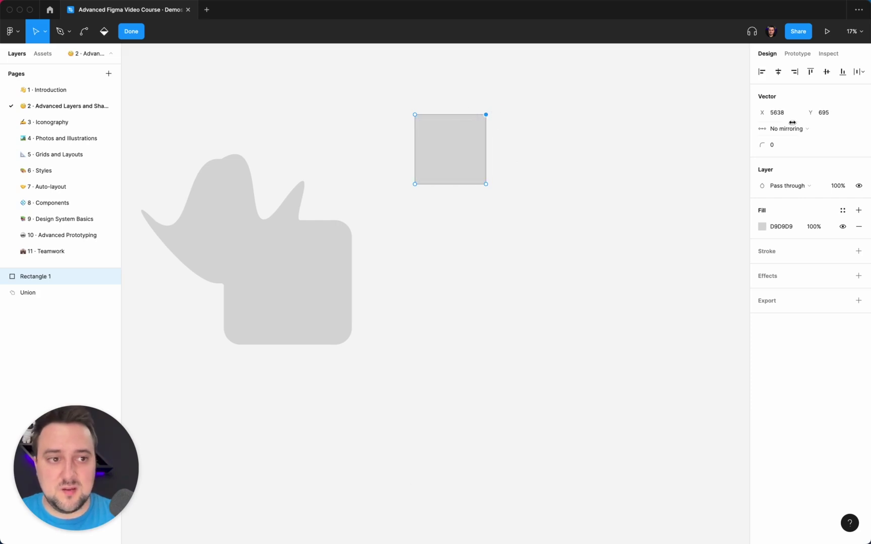
left_click(786, 147)
type("400")
key("Return")
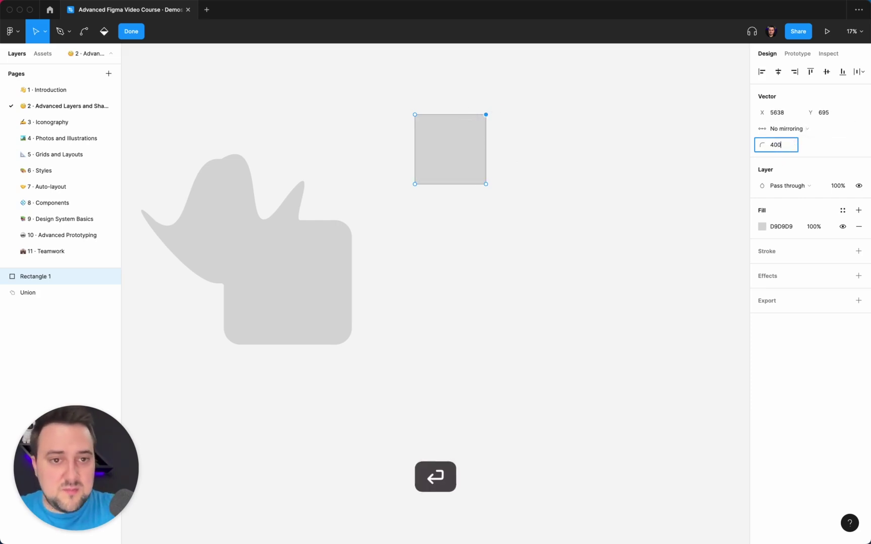
key("Return")
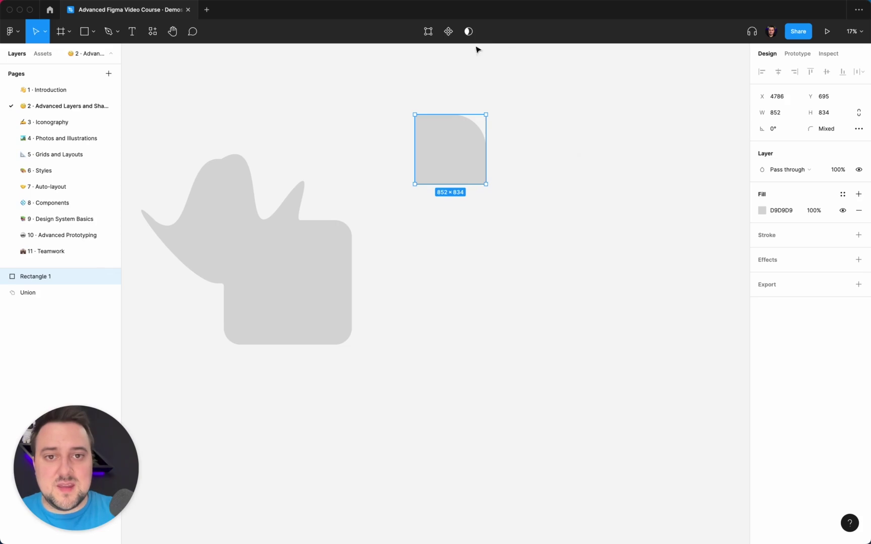
Flatten the rectangle with one rounded corner and examine its anchor points.
right_click(124, 239)
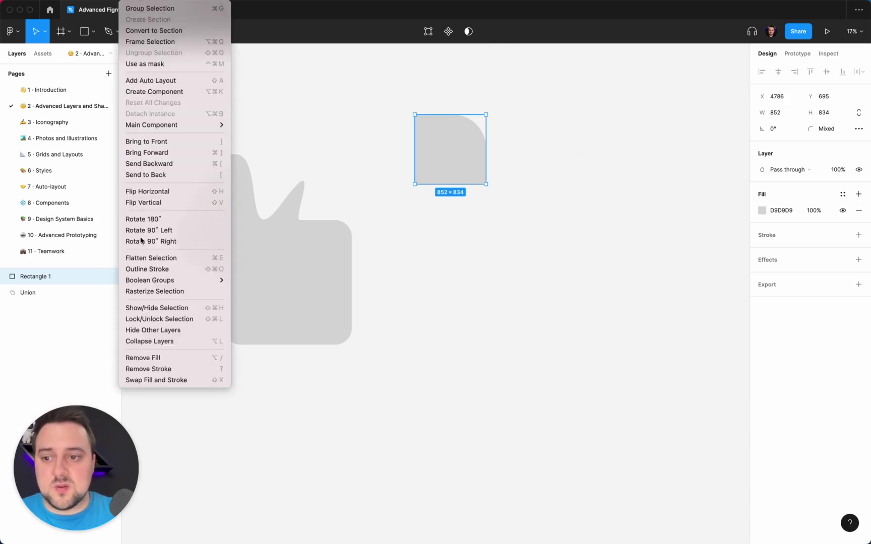
left_click(153, 258)
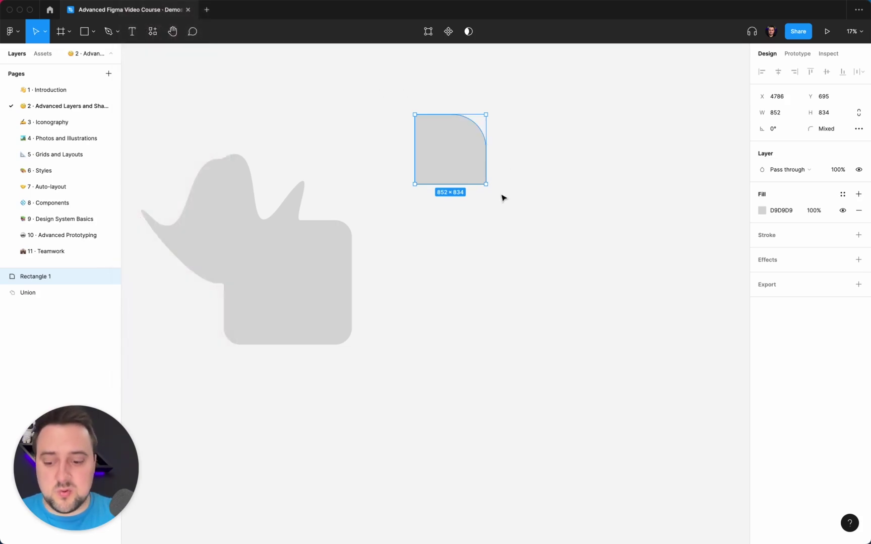
left_click(587, 180)
left_click(468, 153)
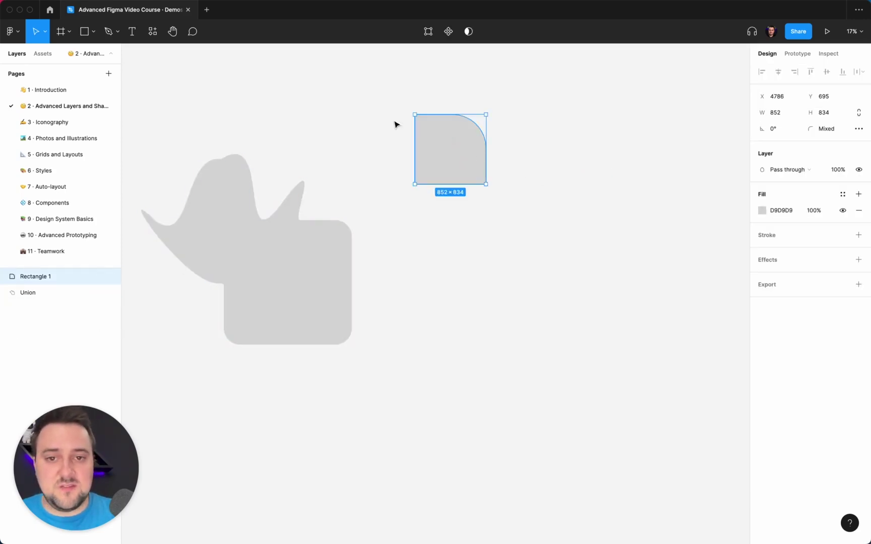
key("Return")
left_click_drag(392, 81, 534, 228)
key("Escape")
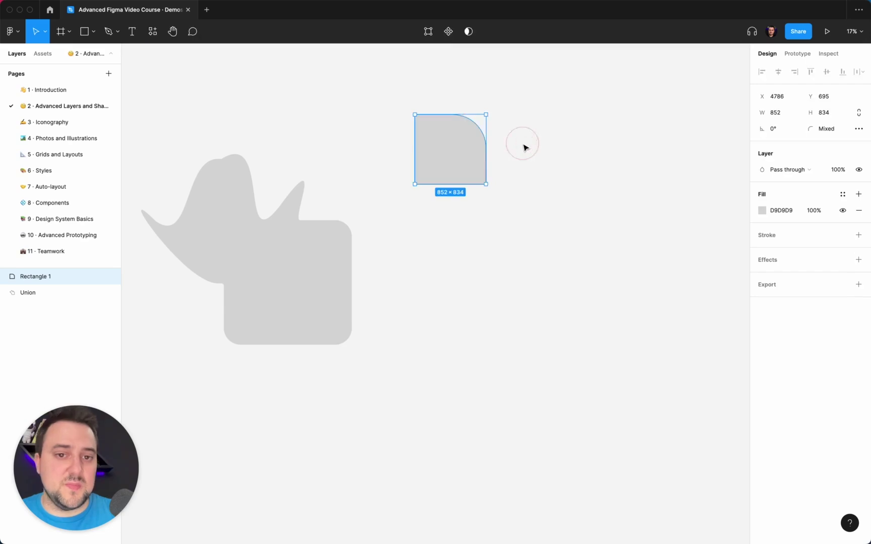
Apply Flatten to the distorted union shape again and examine the curve handles of its leftmost anchor.
key("Escape")
scroll(402, 223, "left", 5)
left_click(402, 228)
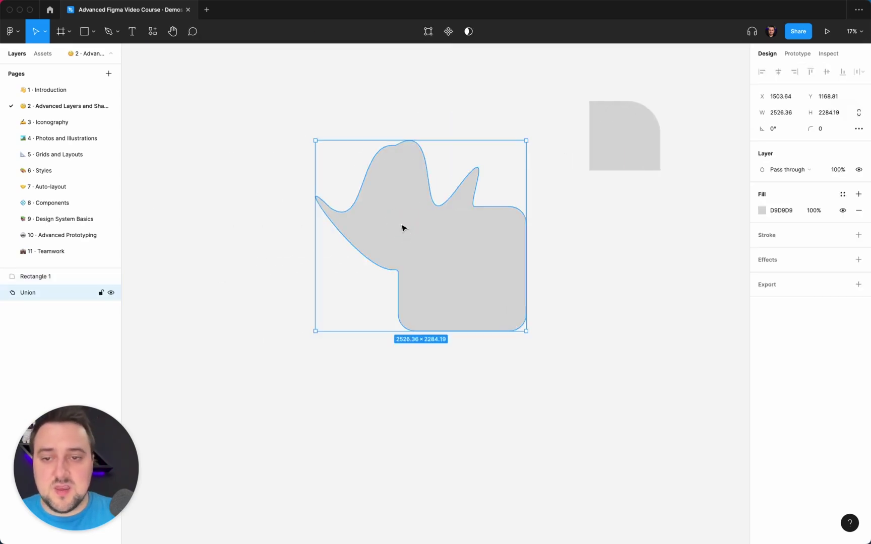
key("super+e")
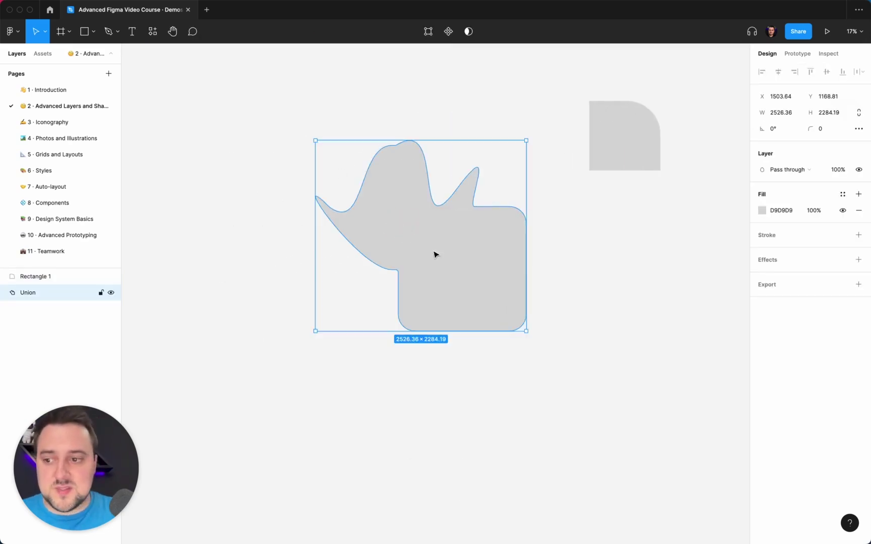
key("Return")
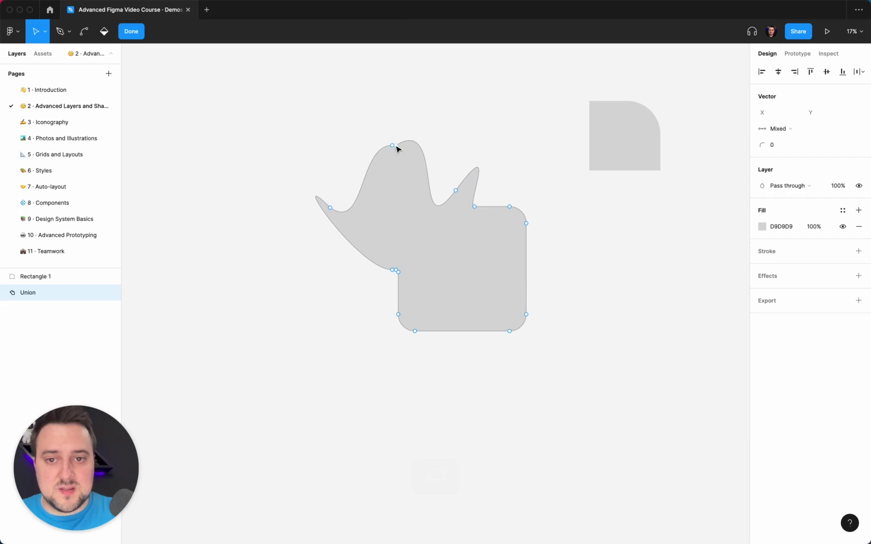
left_click(330, 207)
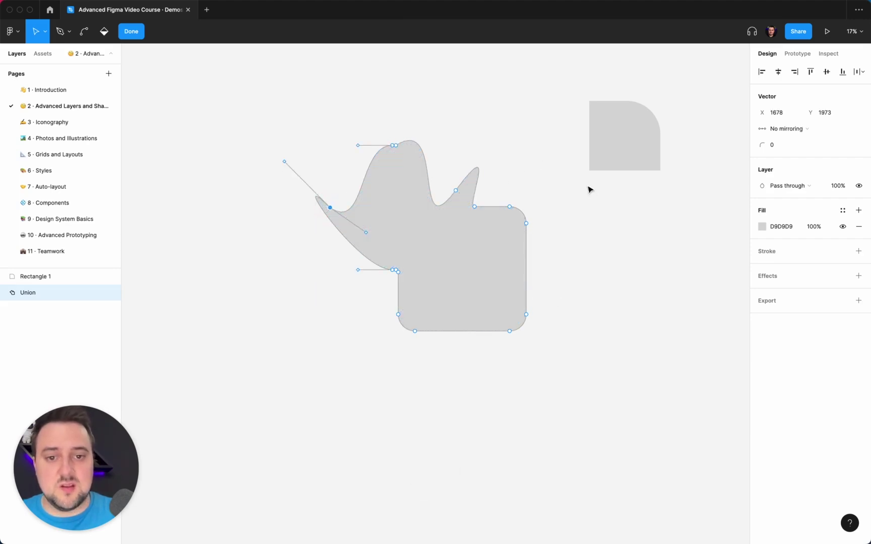
left_click(590, 246)
Move the rounded-corner rectangle over the distorted shape's upper-right corner and combine both shapes with Union selection.
scroll(589, 247, "right", 5)
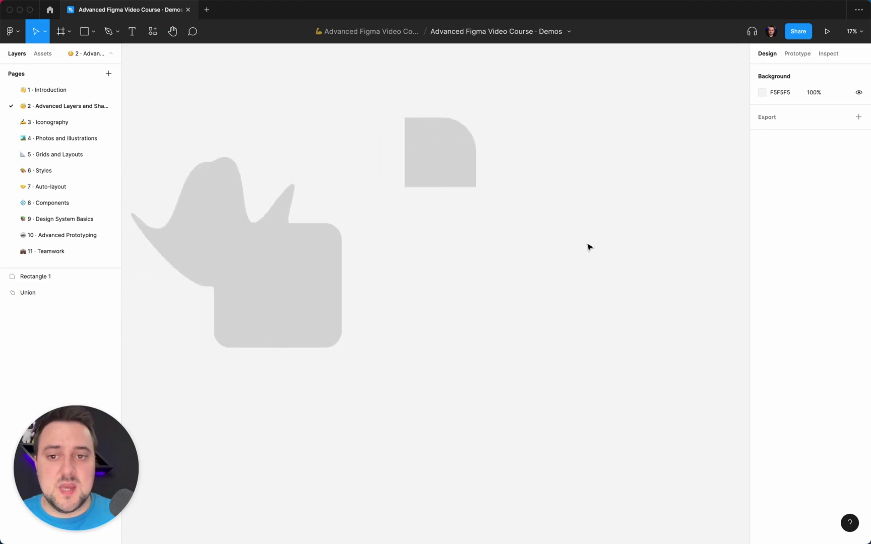
scroll(589, 247, "left", 3)
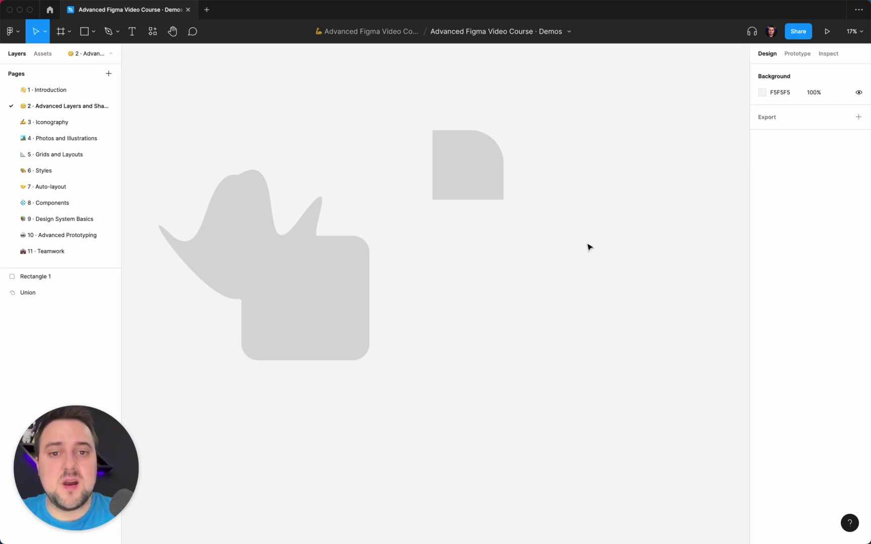
scroll(589, 247, "left", 5)
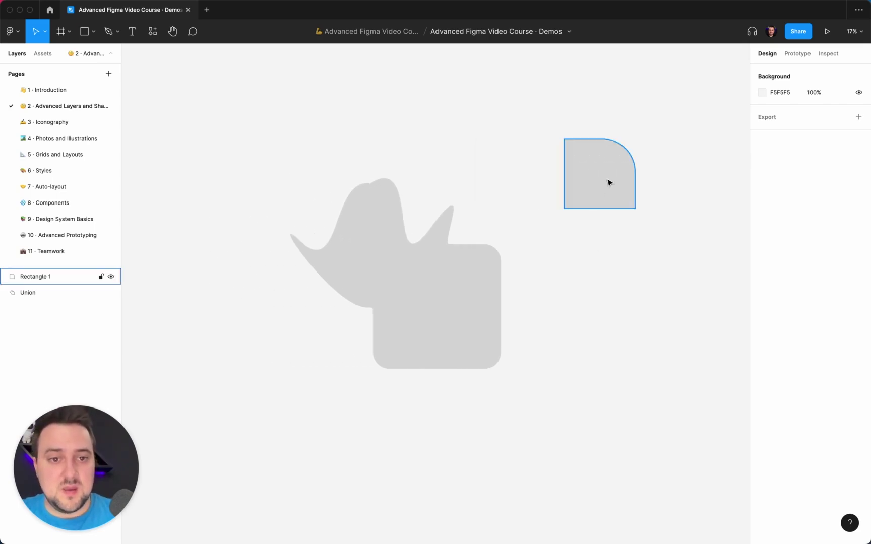
left_click_drag(602, 174, 515, 233)
left_click(430, 234, "shift")
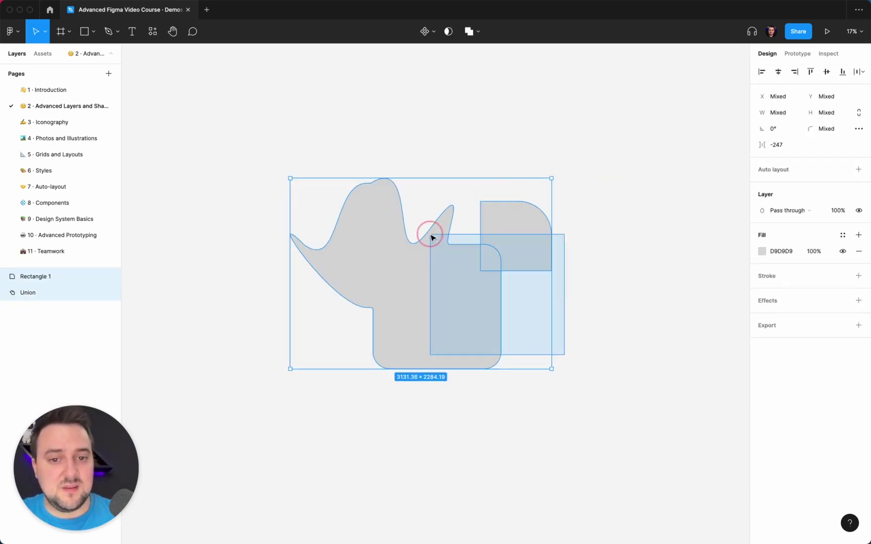
left_click(480, 33)
left_click(466, 56)
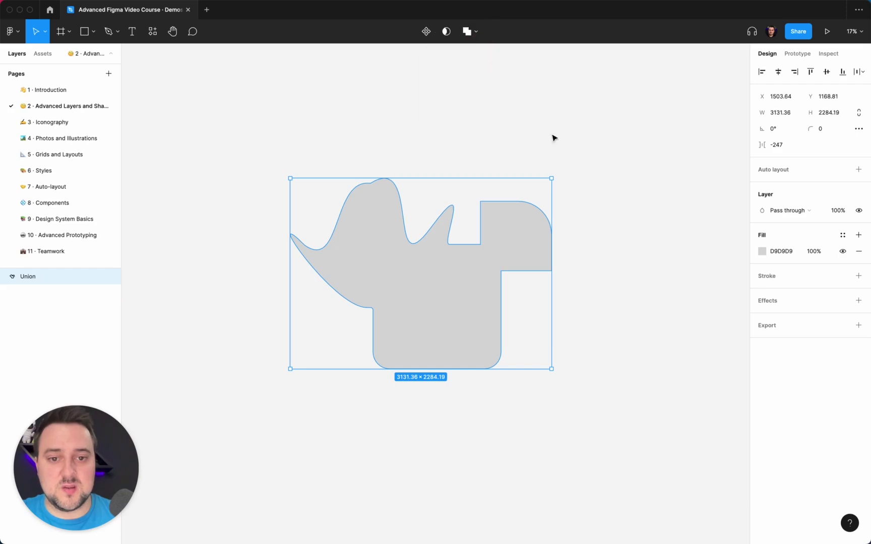
Expand the combined union in the layer list and select Rectangle 1 nested inside it.
left_click(557, 145)
left_click(524, 228)
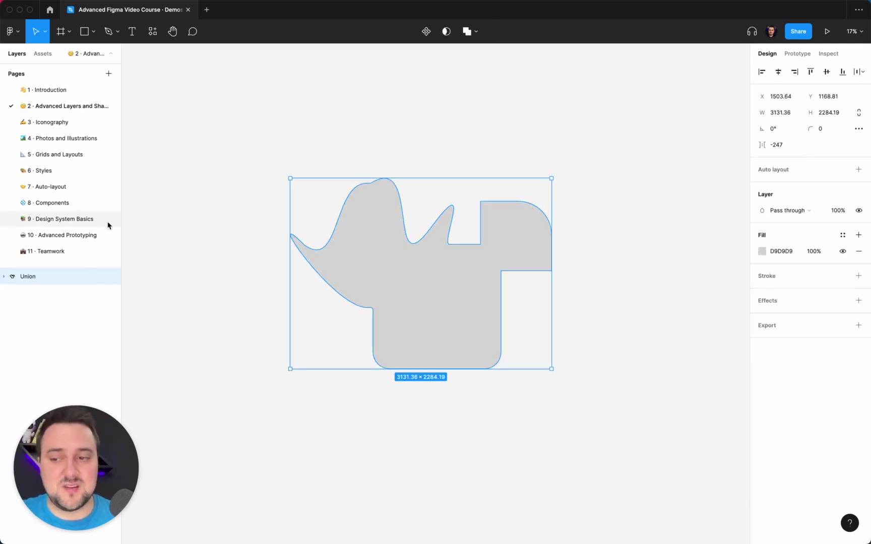
left_click(6, 277)
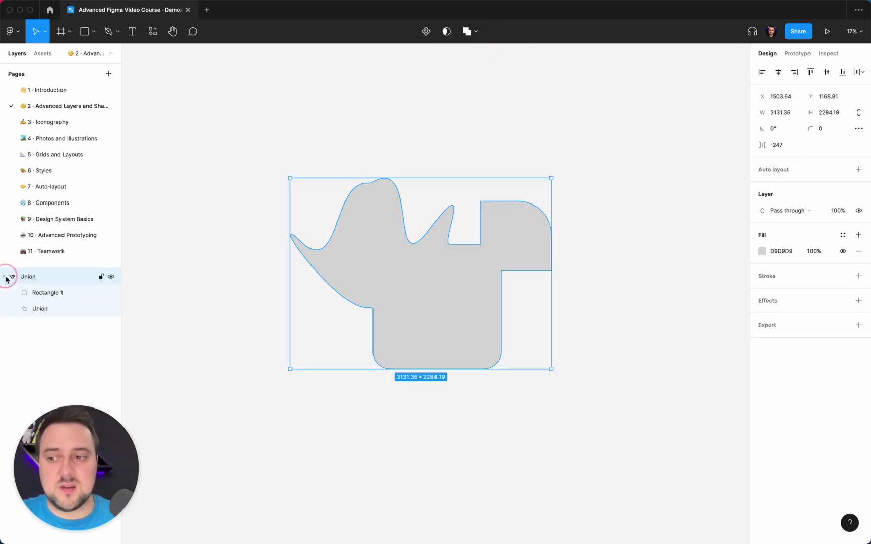
left_click(38, 294)
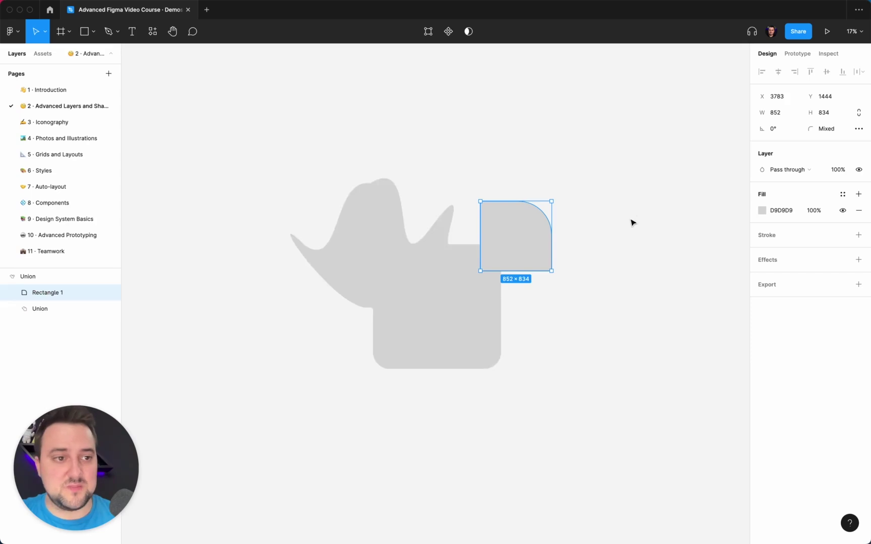
Select the whole union and set its corner radius to 400.
left_click(616, 197)
left_click(432, 242)
left_click(821, 133)
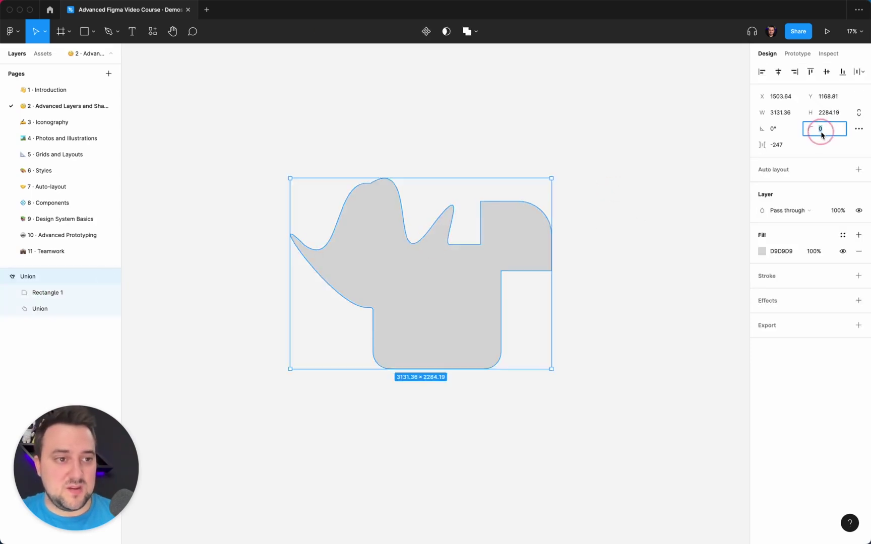
type("4")
key("Return")
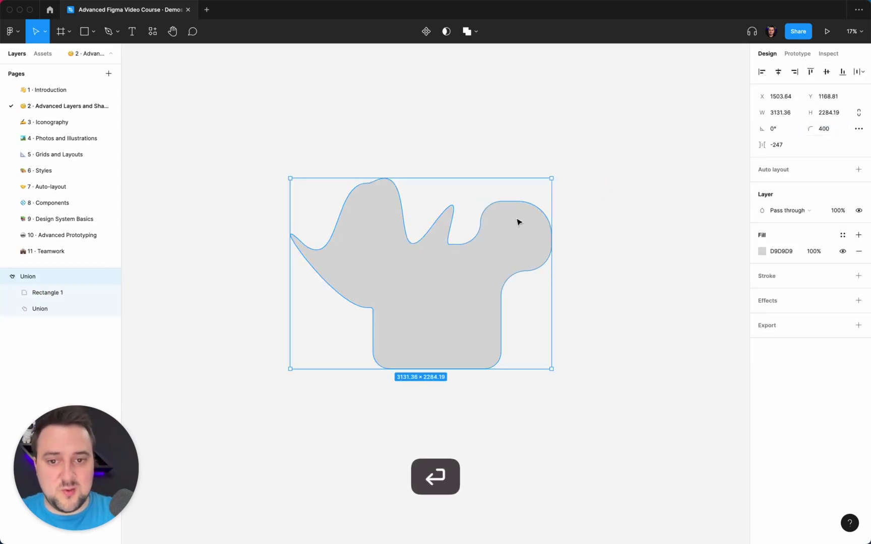
Select the distorted shape nested inside the union and move it up and to the right, to X 1649, Y 981.
left_click(608, 391)
left_click(53, 313)
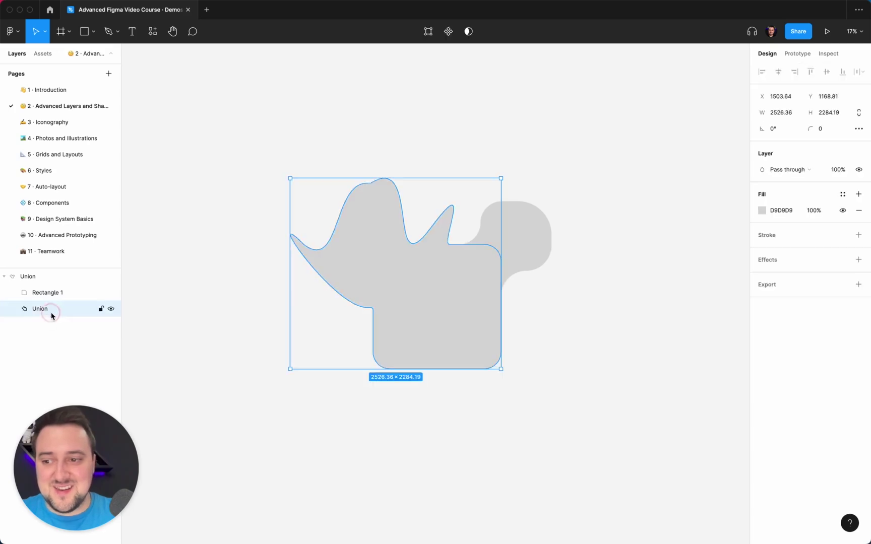
key("shift+Down")
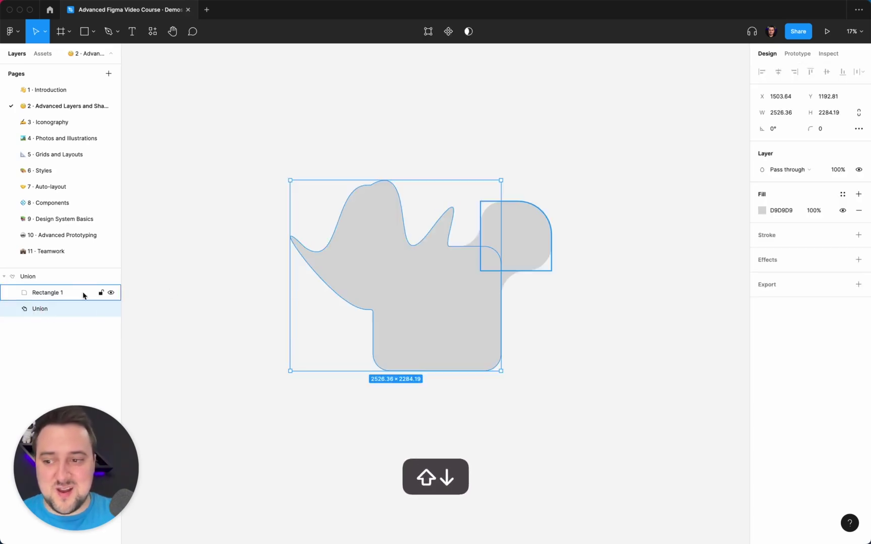
left_click_drag(430, 328, 441, 306)
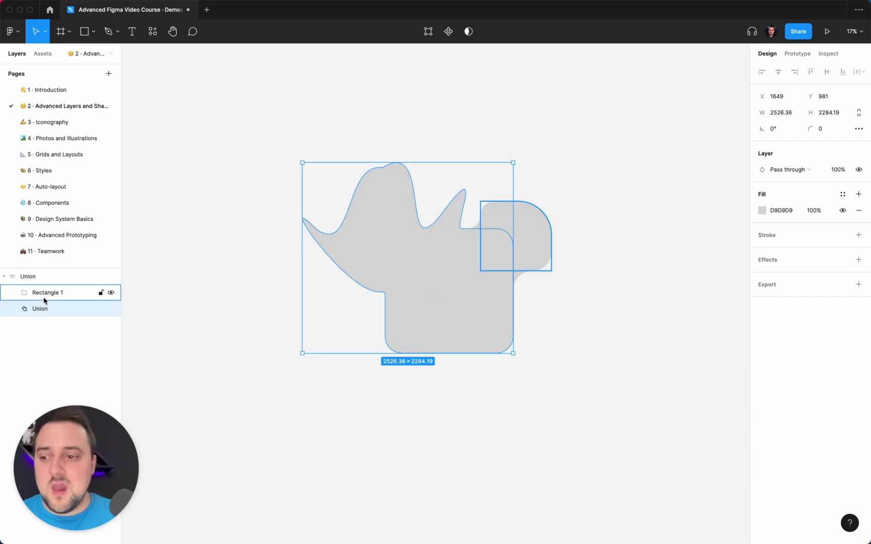
Flatten the outer union with its rounded corners into a single vector shape.
left_click(32, 278)
left_click(475, 31)
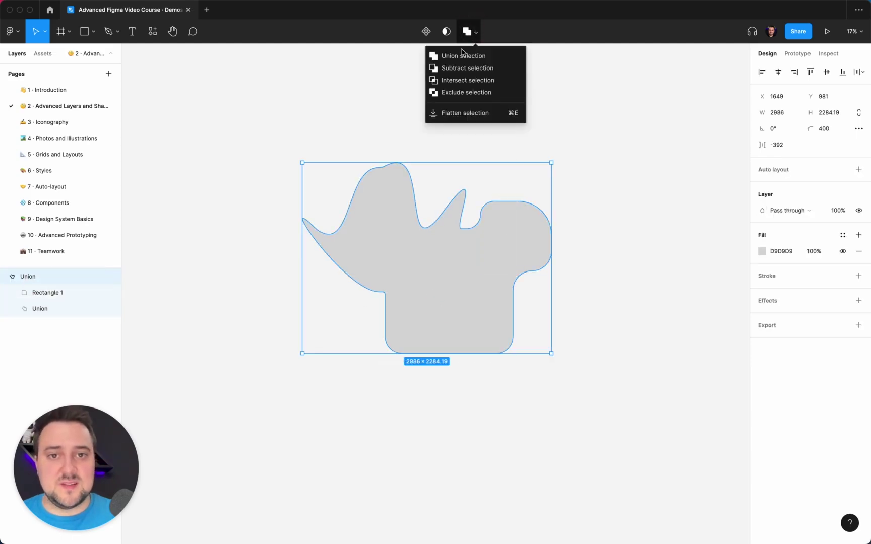
left_click(452, 112)
left_click(408, 156)
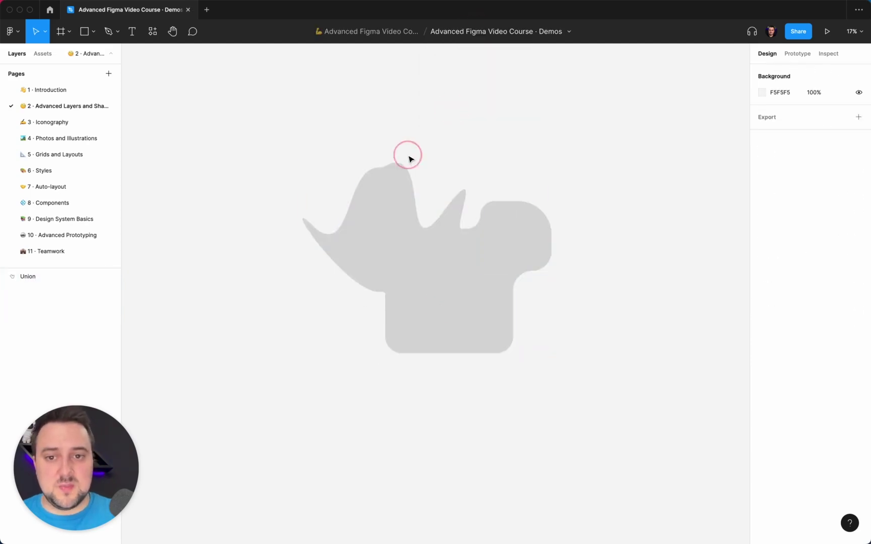
Examine the flattened shape's anchor points and the curve handles of the upper-left anchor on the former rectangle.
left_click(402, 254)
key("Return")
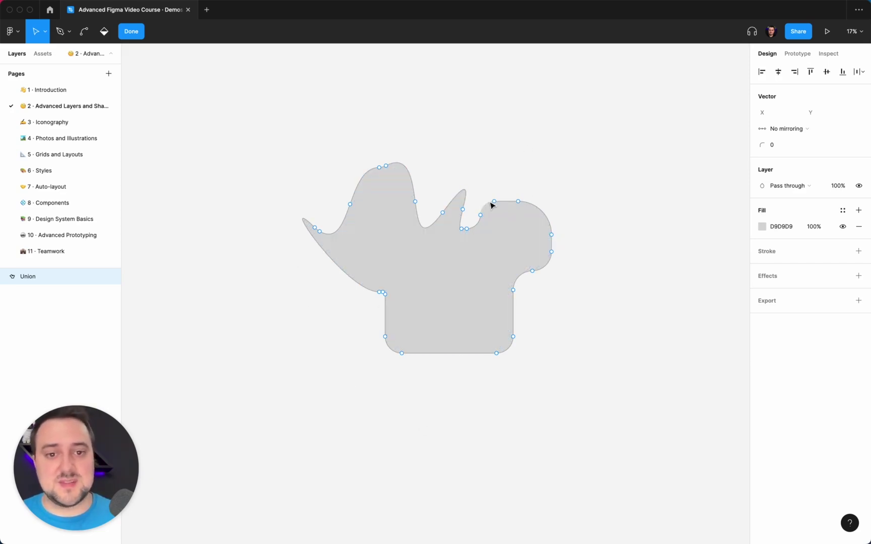
left_click(494, 201)
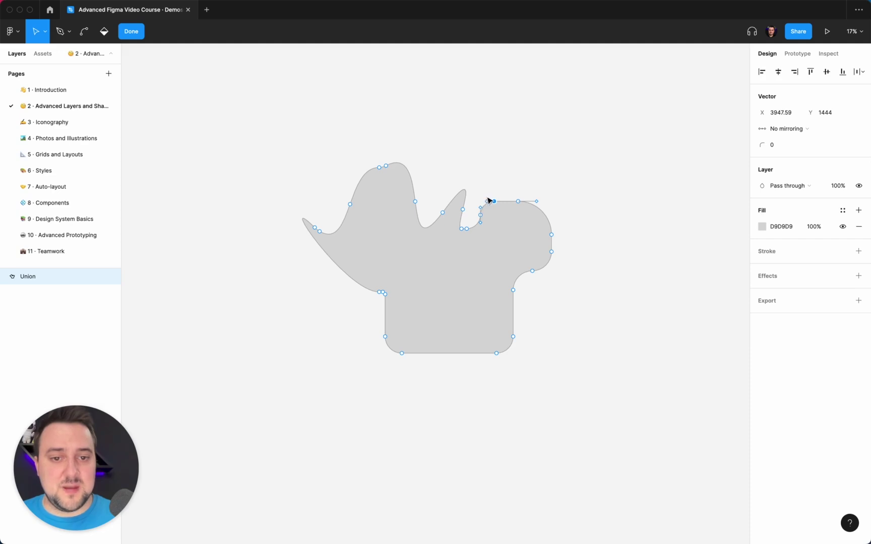
scroll(488, 201, "up", 5)
scroll(490, 200, "down", 5)
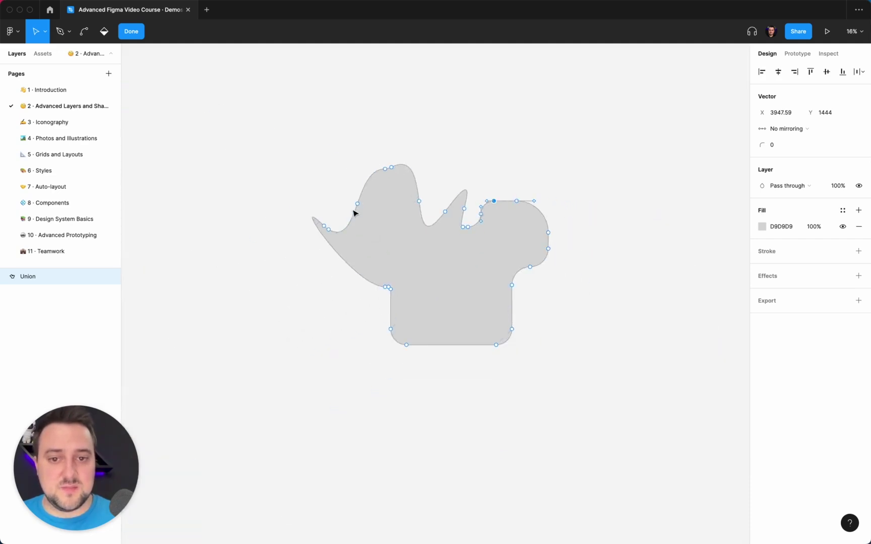
key("Escape")
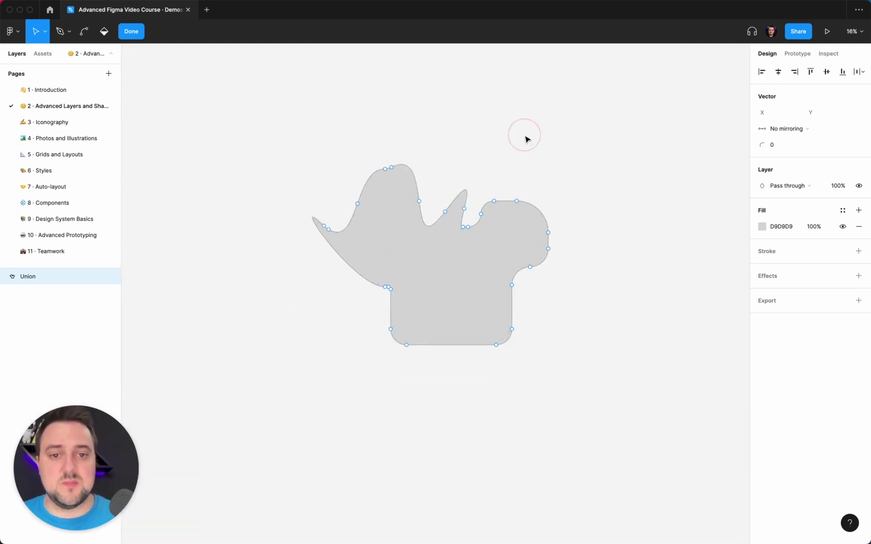
key("Escape")
Replace the flattened shape's fill with a black 000000 inside stroke with a weight of 11.
left_click(858, 235)
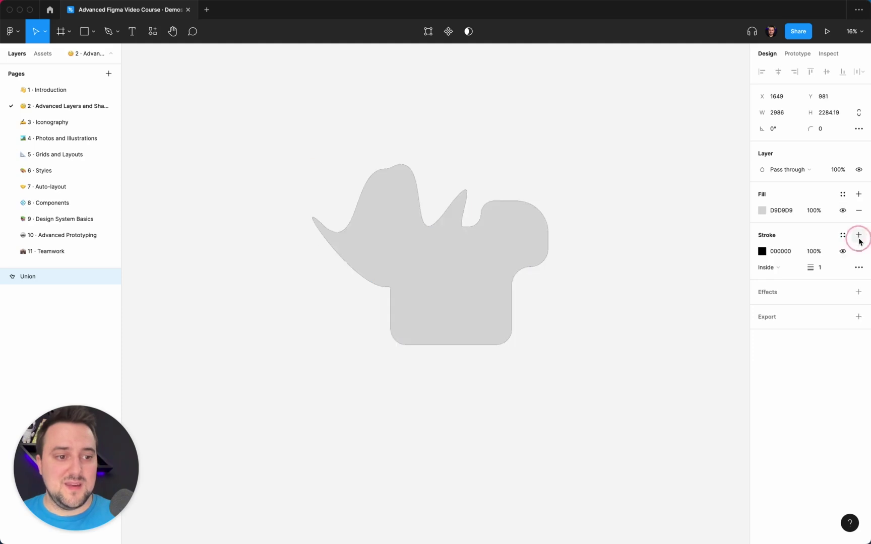
left_click(858, 210)
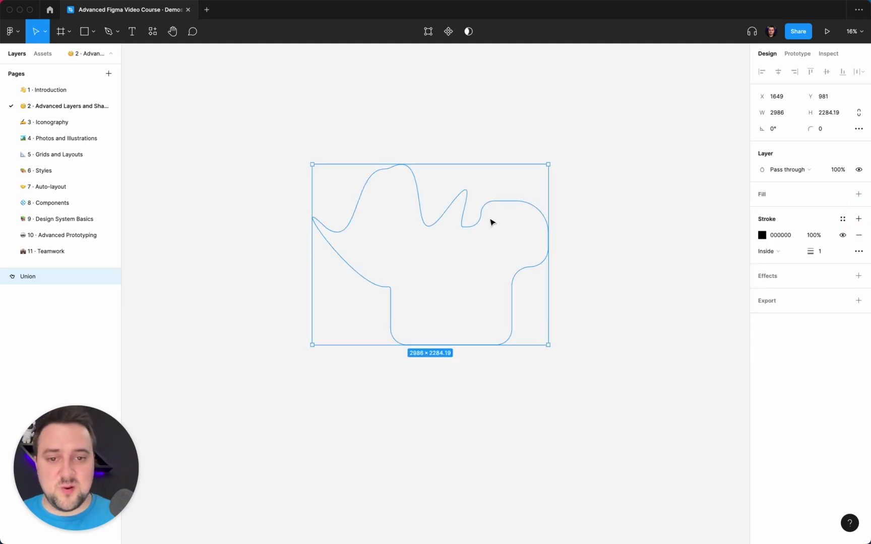
left_click(819, 251)
key("Up")
key("Up")
key("Up")
key("Up")
key("Up")
key("Up")
key("Up")
key("Up")
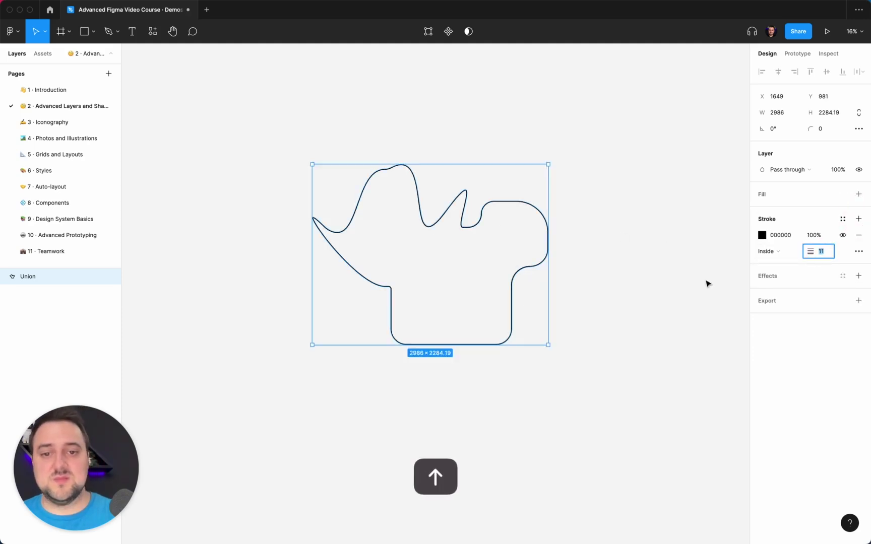
left_click(583, 204)
left_click(465, 192)
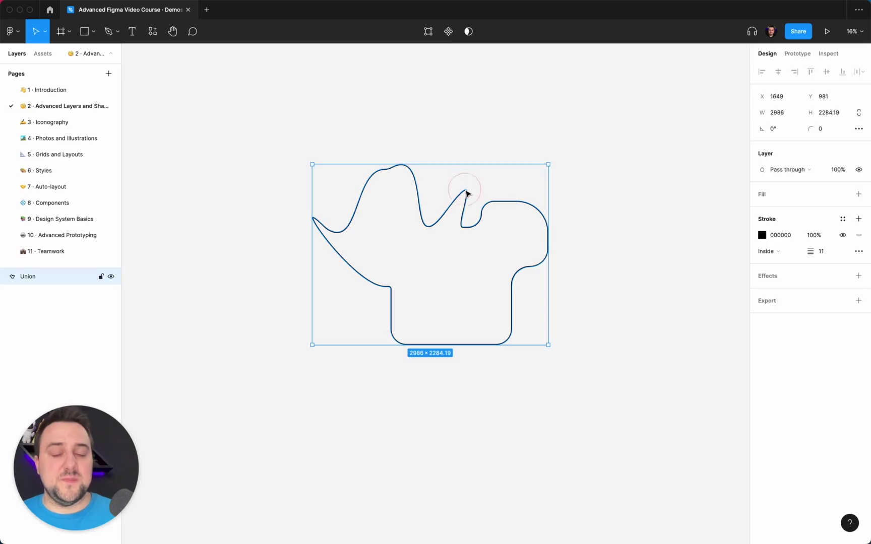